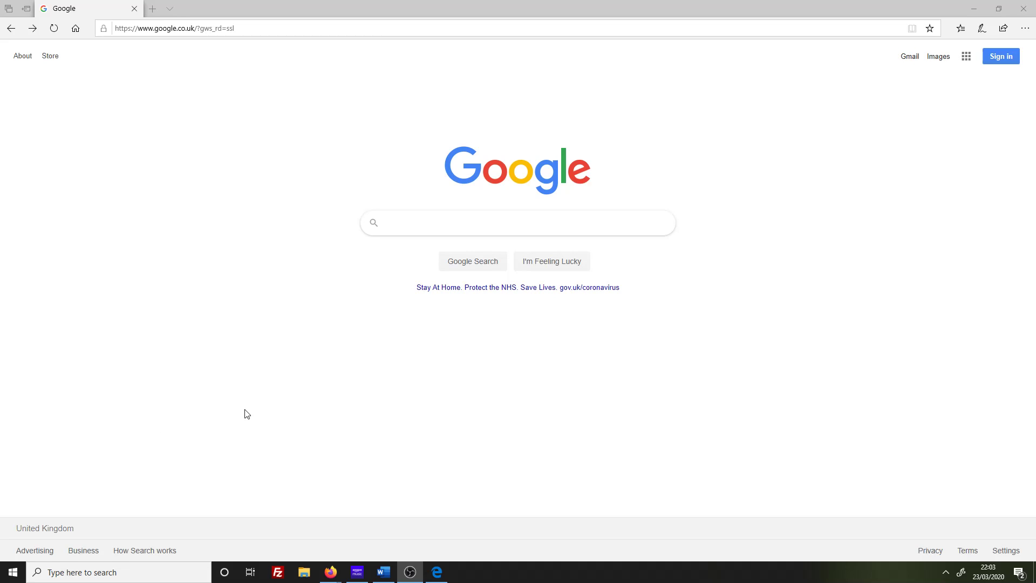
pyautogui.click(222, 31)
pyautogui.write('w')
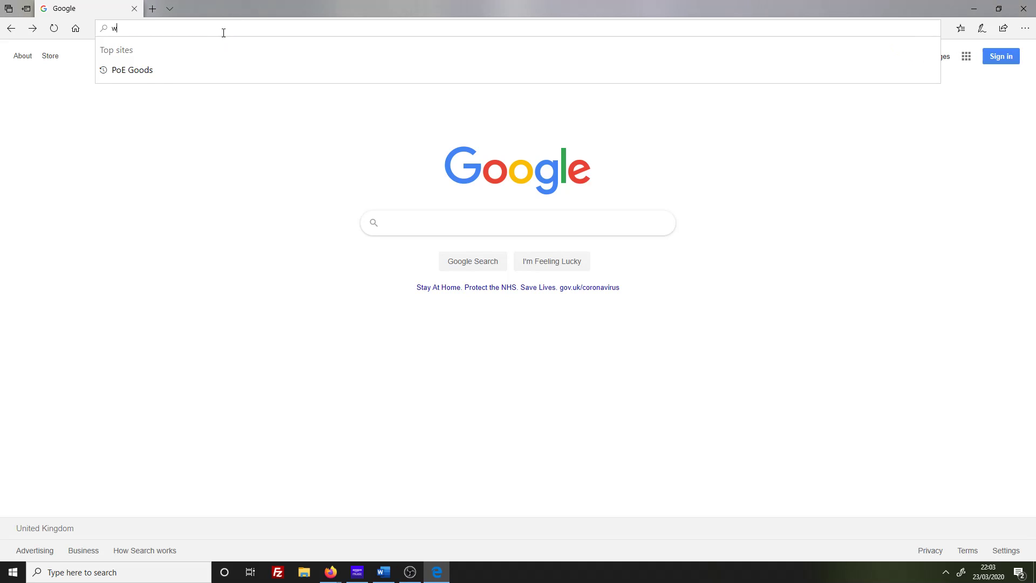
pyautogui.write('ww.')
pyautogui.press('Return')
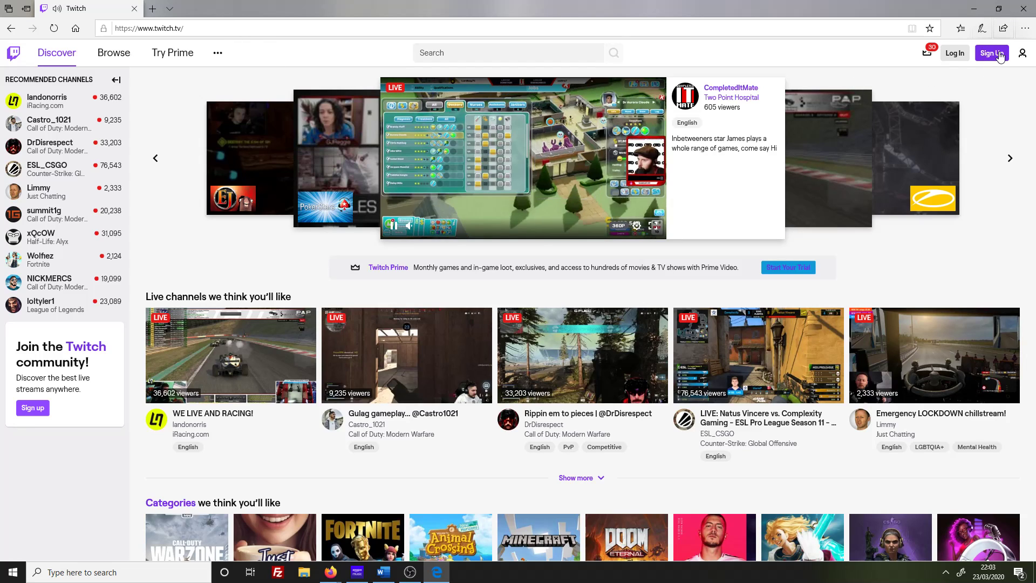
# - Start a Twitch sign-up with a username and a password entered in both password fields
pyautogui.click(998, 55)
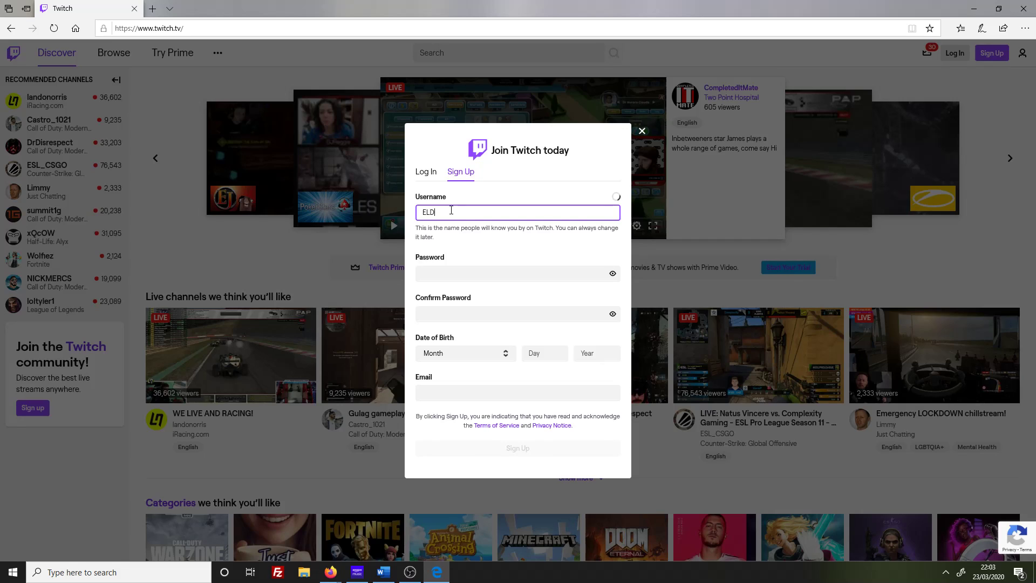
pyautogui.write('ELDTESTaccount')
pyautogui.click(449, 272)
pyautogui.write('••••••••••••')
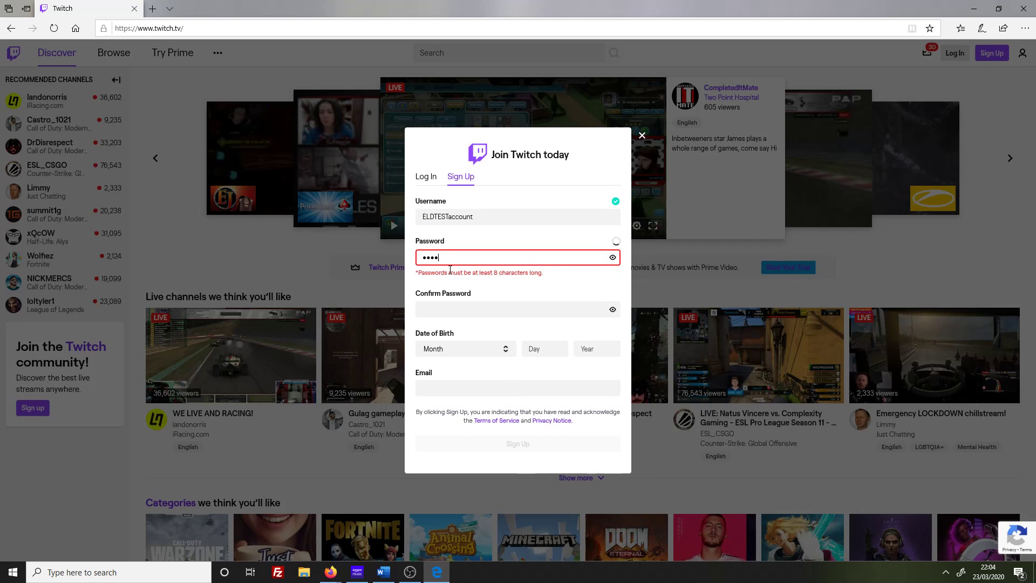
pyautogui.write('••')
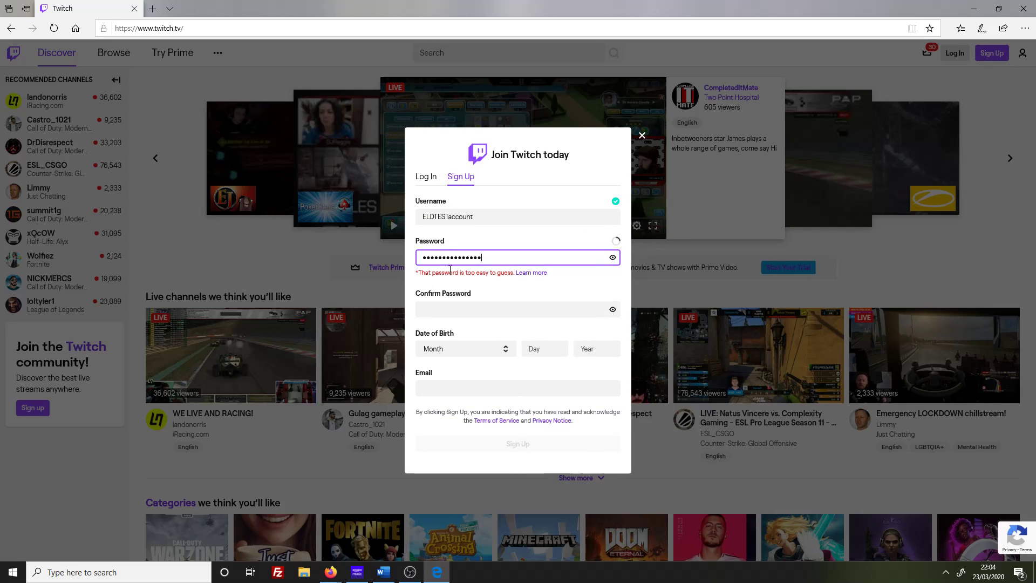
pyautogui.press('Tab')
pyautogui.click(471, 261)
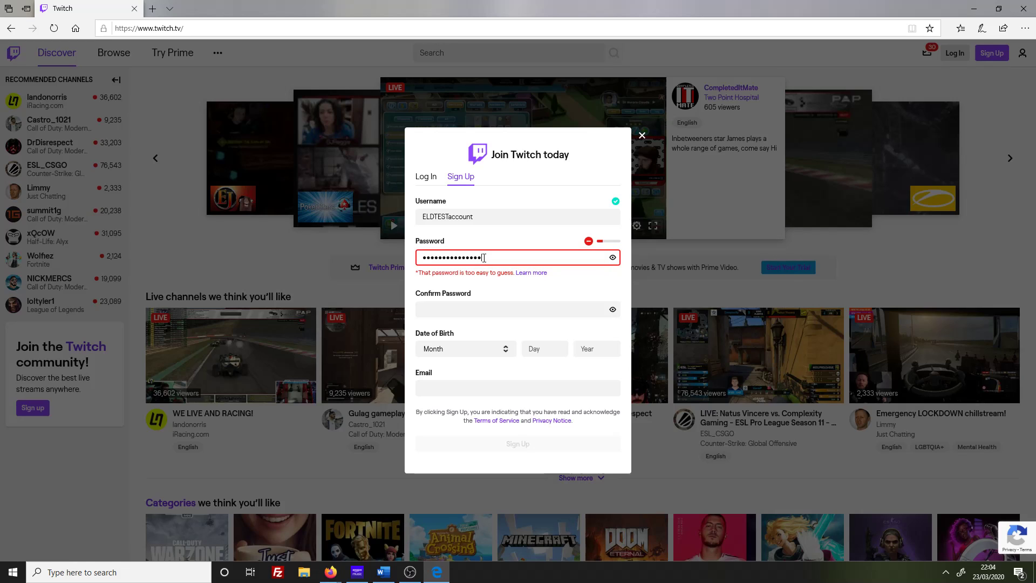
pyautogui.write('•••')
pyautogui.click(468, 313)
pyautogui.doubleClick(508, 258)
pyautogui.press('BackSpace')
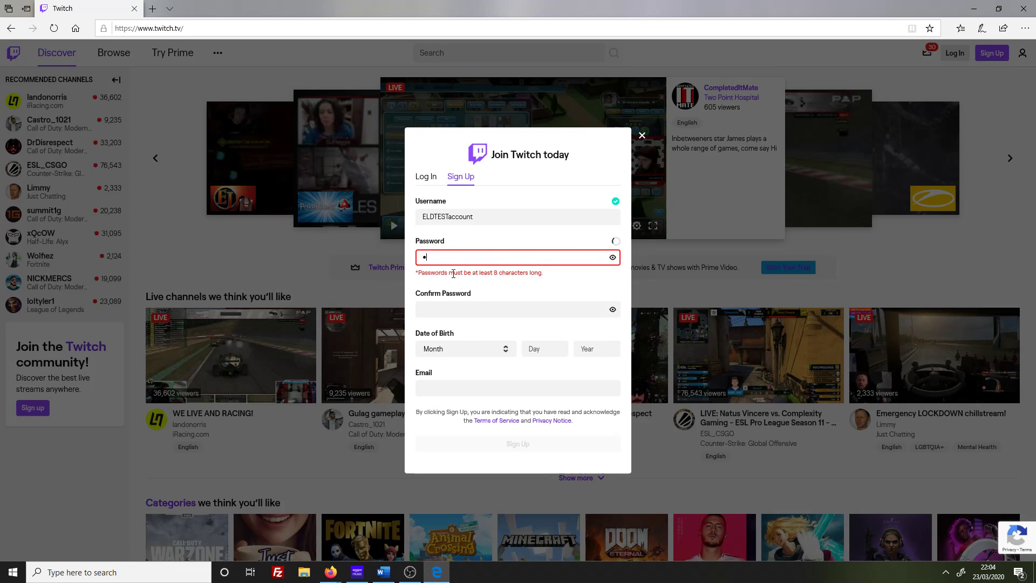
pyautogui.write('••••••')
pyautogui.click(463, 309)
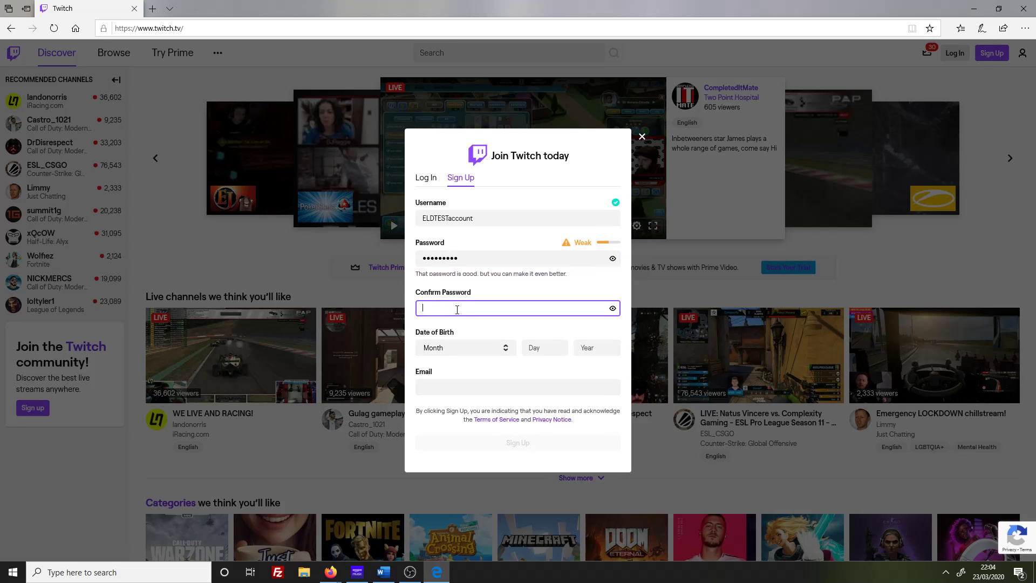
pyautogui.write('•••••••••')
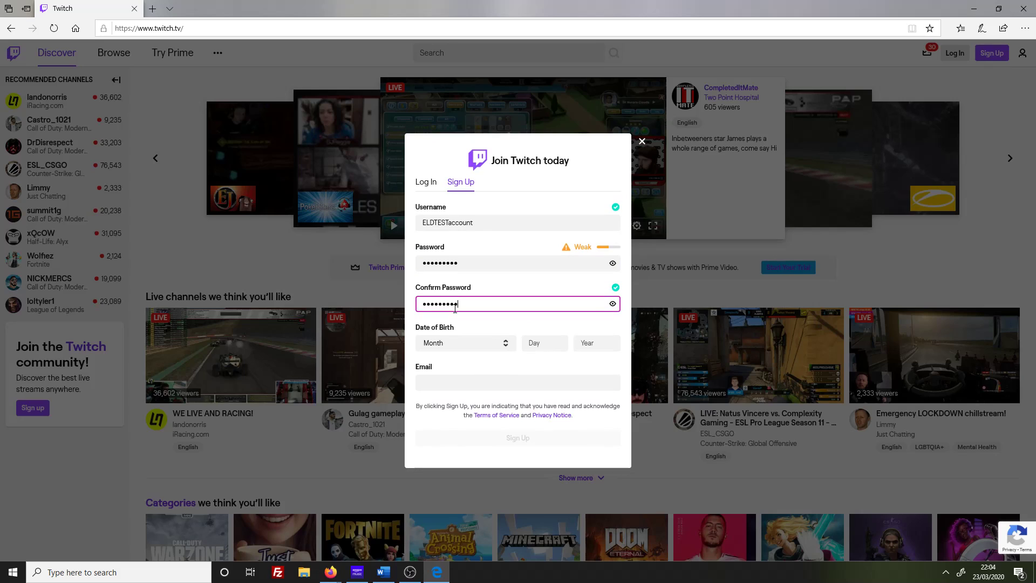
pyautogui.click(473, 344)
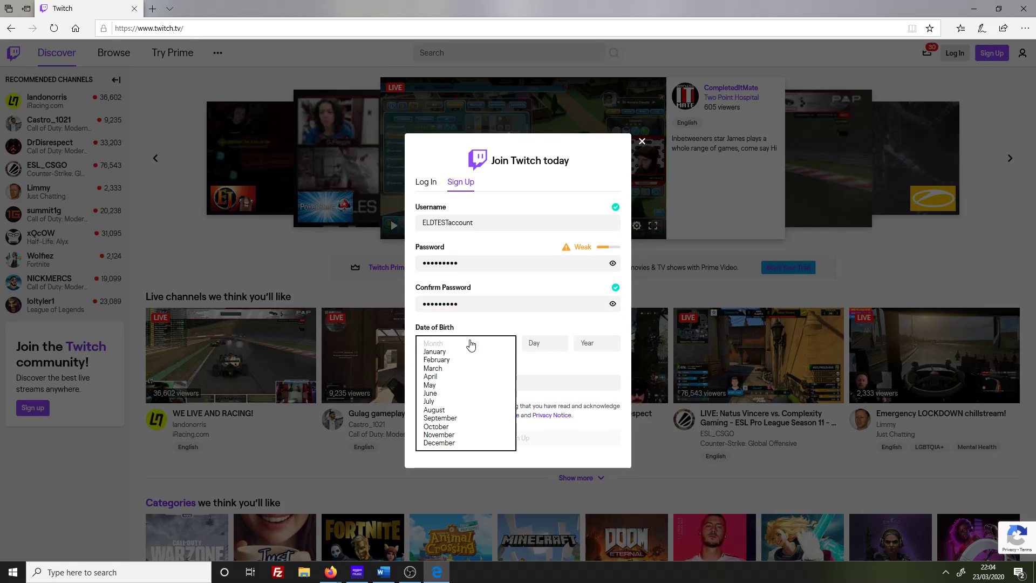
pyautogui.click(440, 413)
pyautogui.click(536, 347)
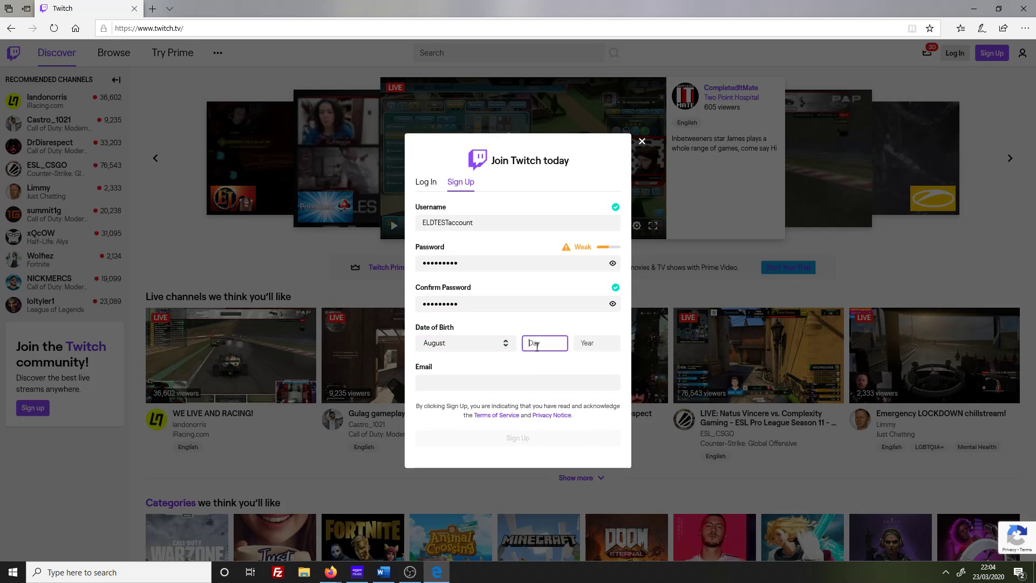
pyautogui.write('9')
pyautogui.press('Tab')
pyautogui.write('1')
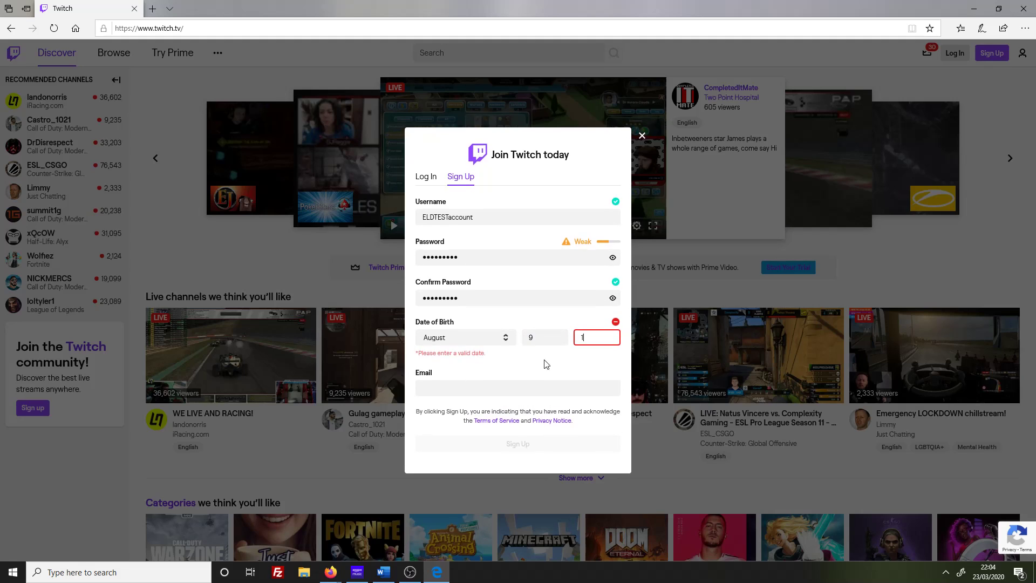
pyautogui.write('975')
pyautogui.click(532, 340)
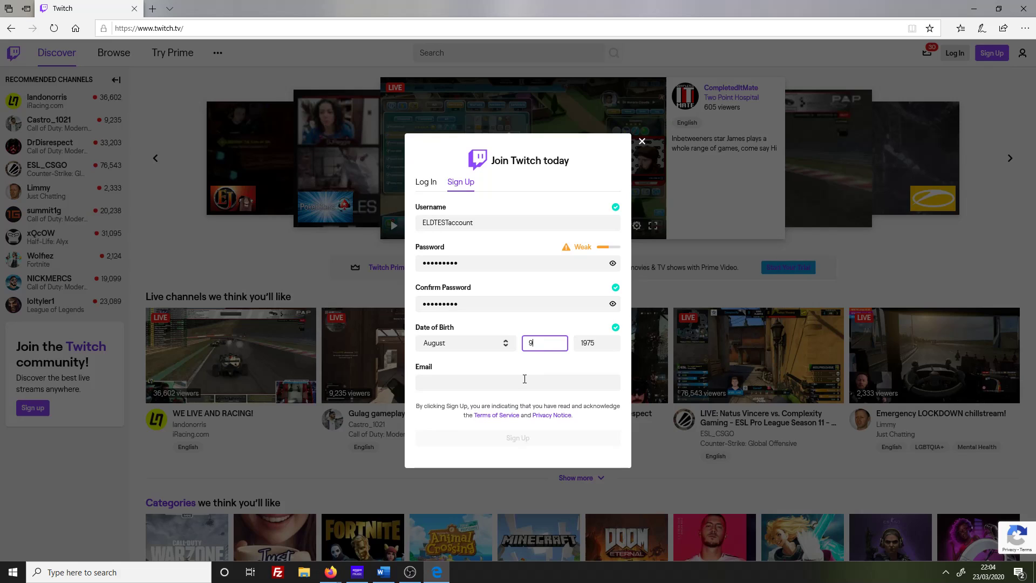
pyautogui.click(462, 386)
pyautogui.hotkey('ctrl', 'v')
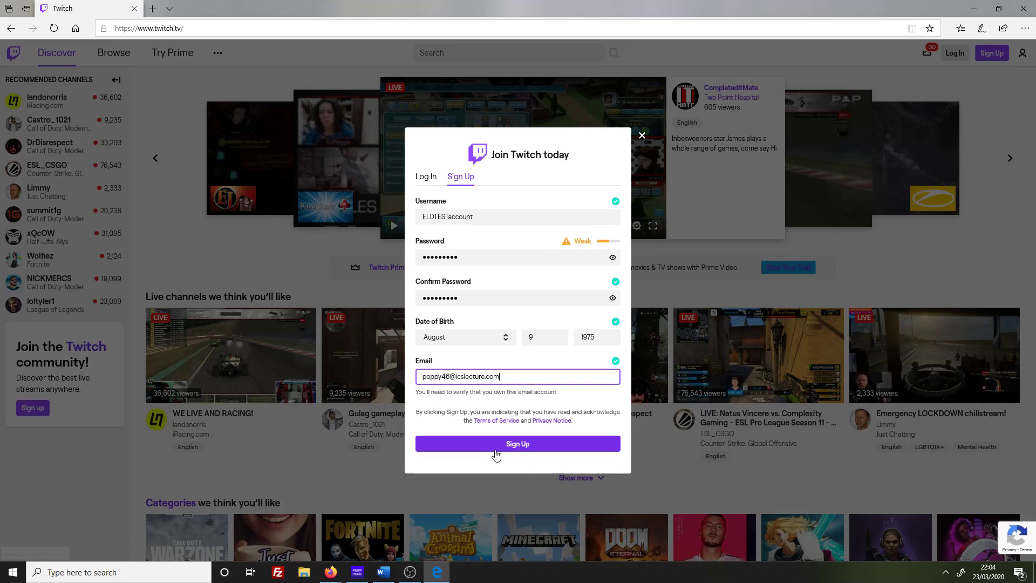
# - Submit the sign-up, decline saving the password, and pass the car-image check
pyautogui.click(496, 450)
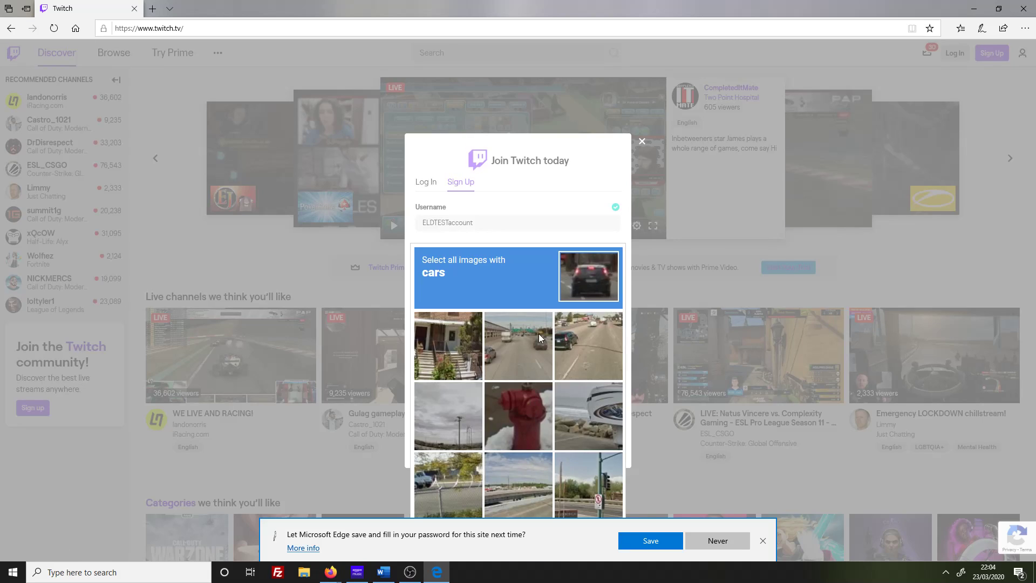
pyautogui.click(650, 534)
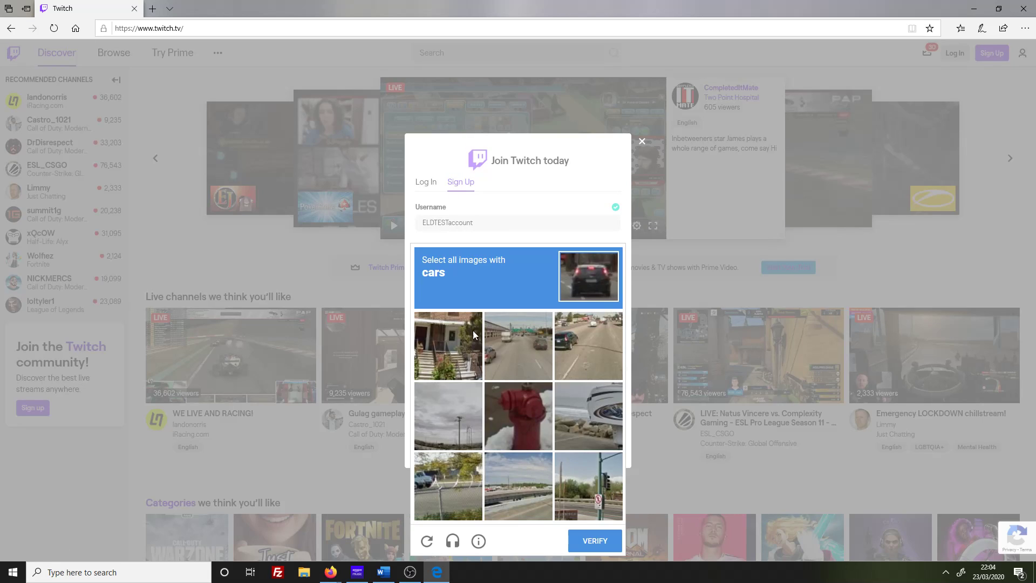
pyautogui.click(581, 355)
pyautogui.click(518, 350)
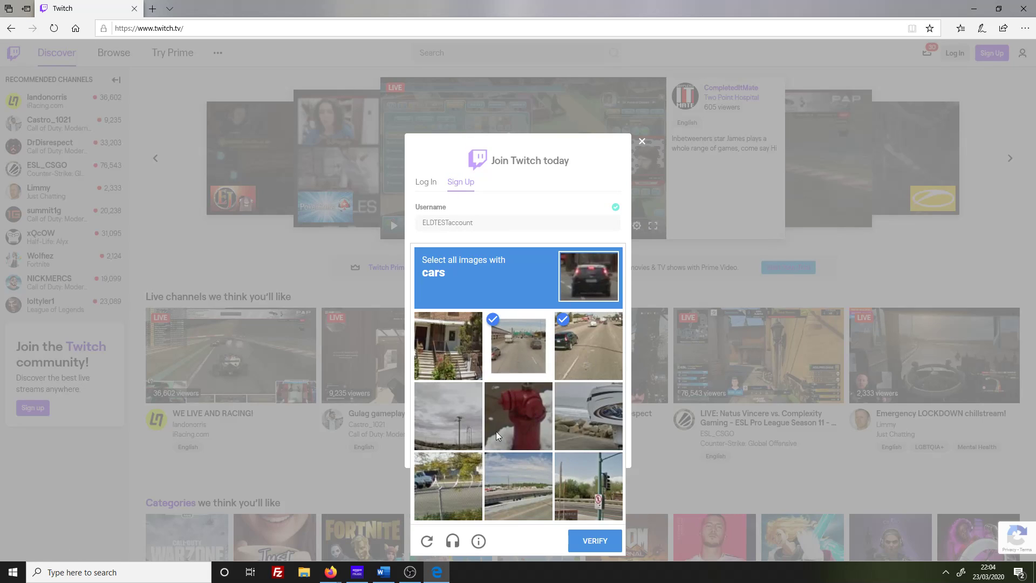
pyautogui.click(445, 493)
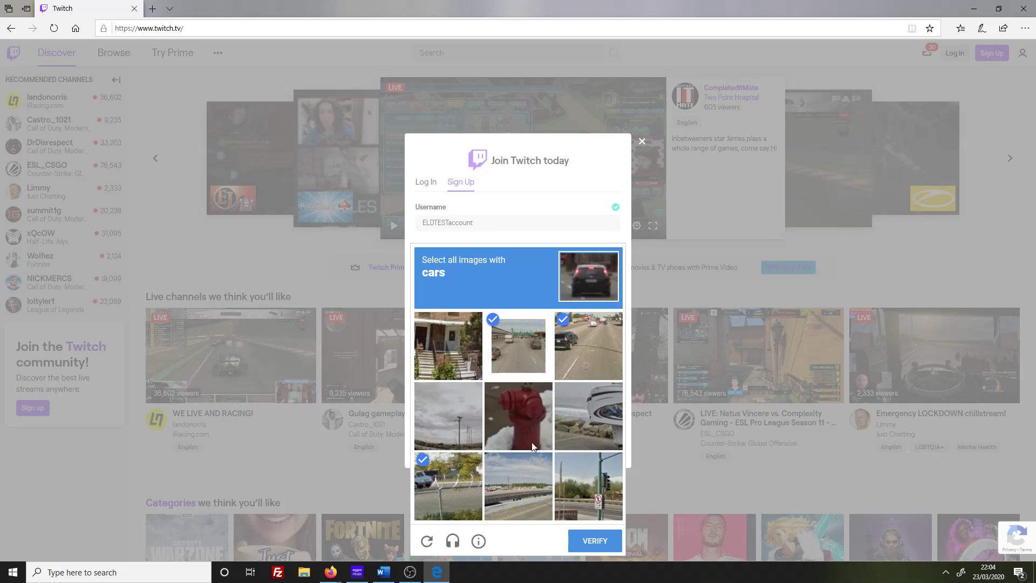
pyautogui.click(605, 541)
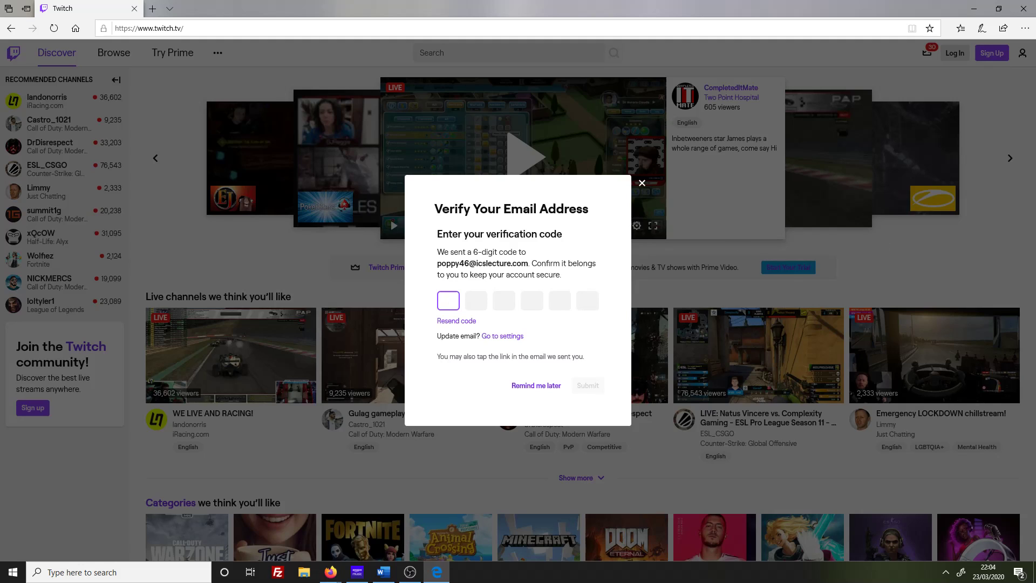
# - Enter the six-digit verification code from the email
pyautogui.press('super+3')
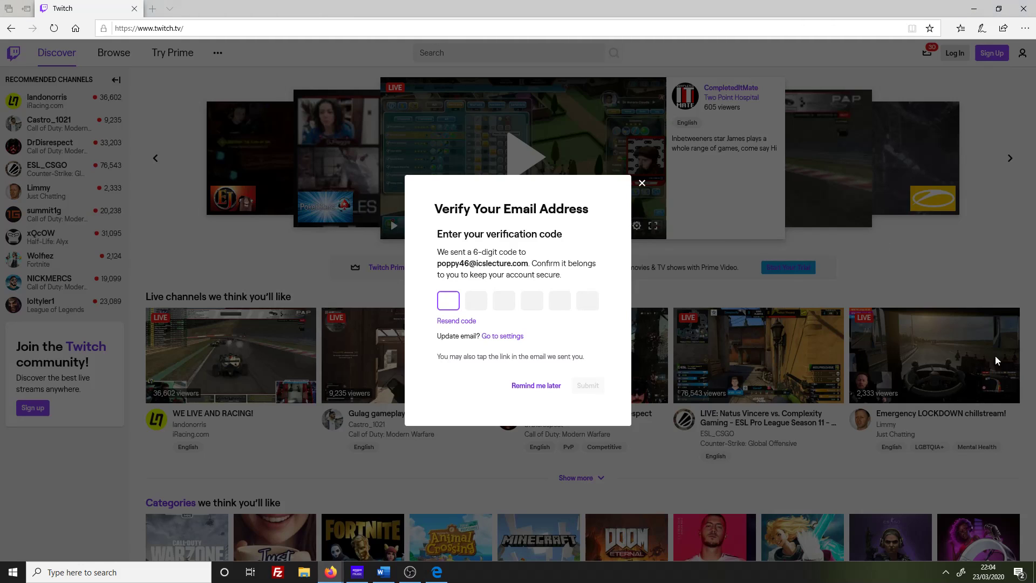
pyautogui.click(447, 289)
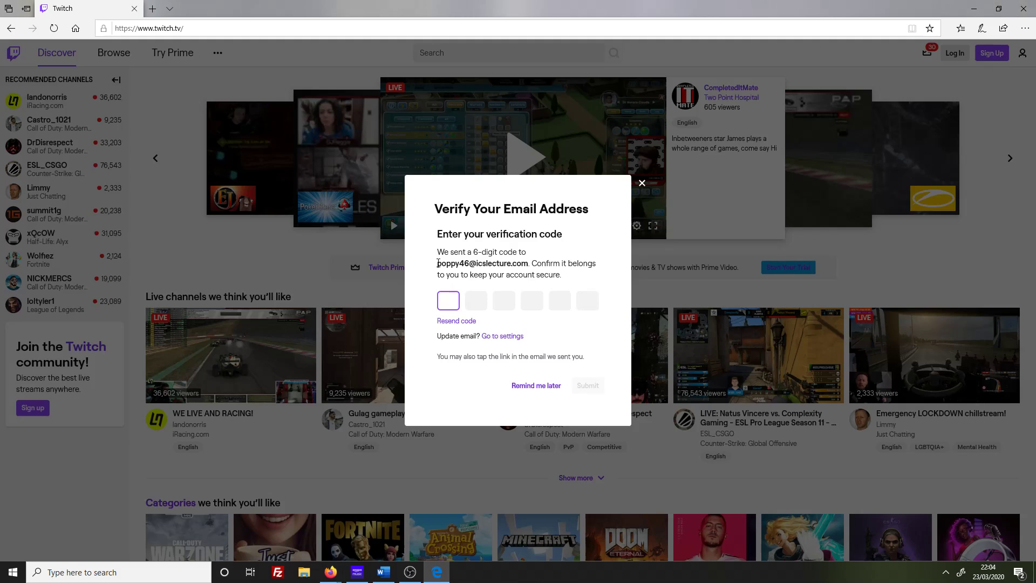
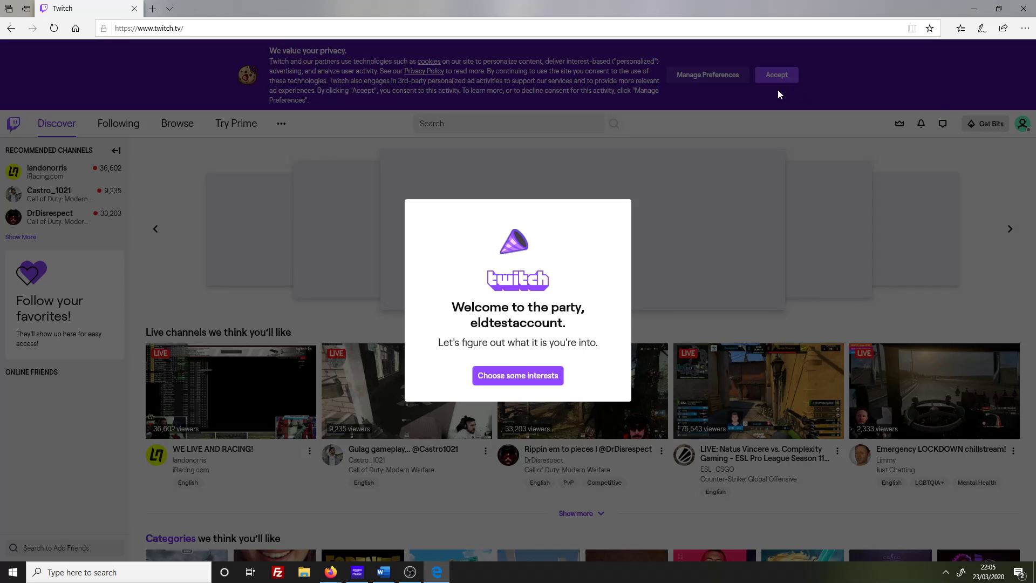
# - Pick Far Cry 3, Shadowbringers and Dark Souls III as interests, then open the account menu
pyautogui.click(519, 377)
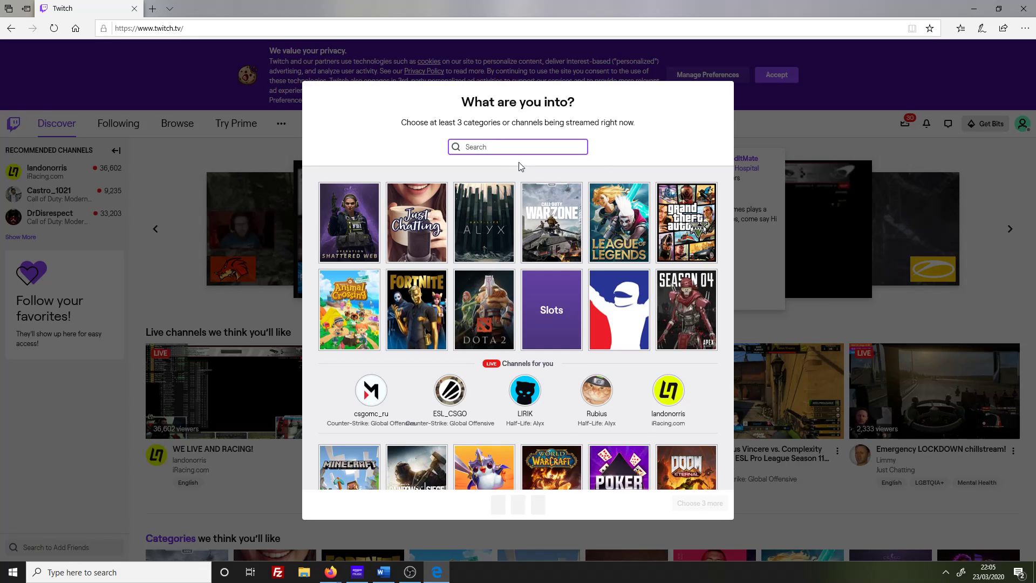
pyautogui.write('line dance')
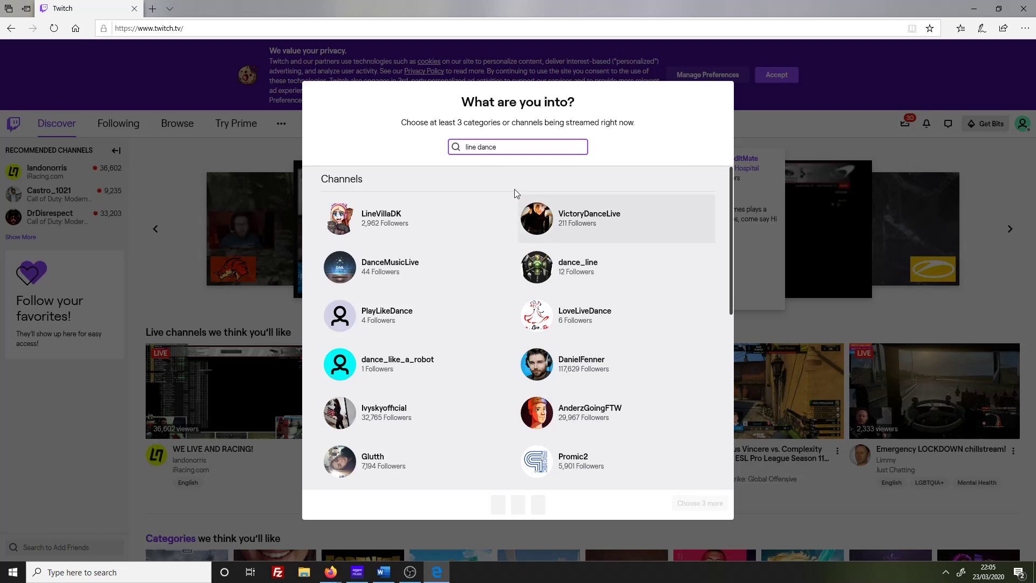
pyautogui.tripleClick(511, 148)
pyautogui.press('BackSpace')
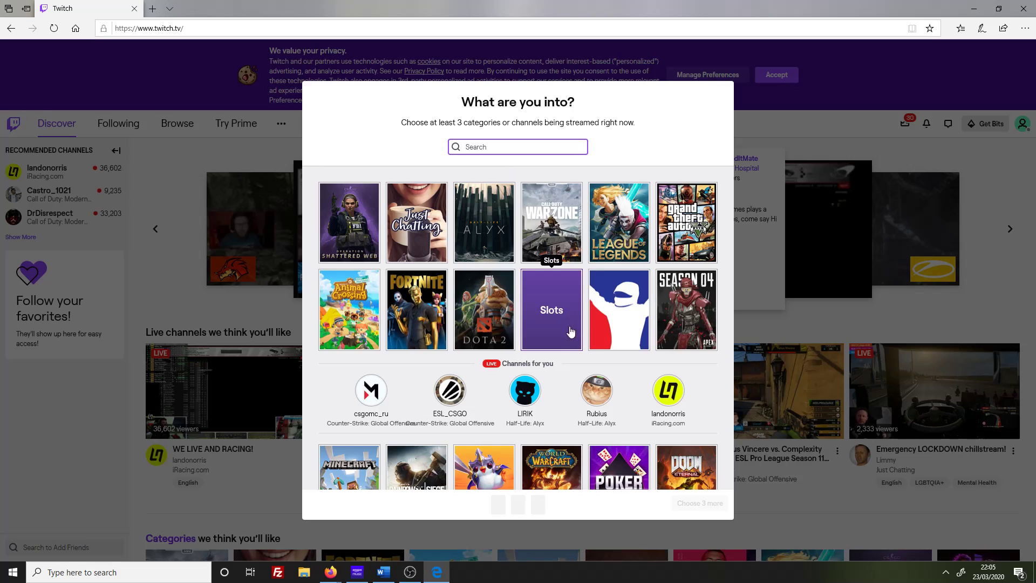
pyautogui.scroll(-5, 538, 344)
pyautogui.scroll(-10, 538, 343)
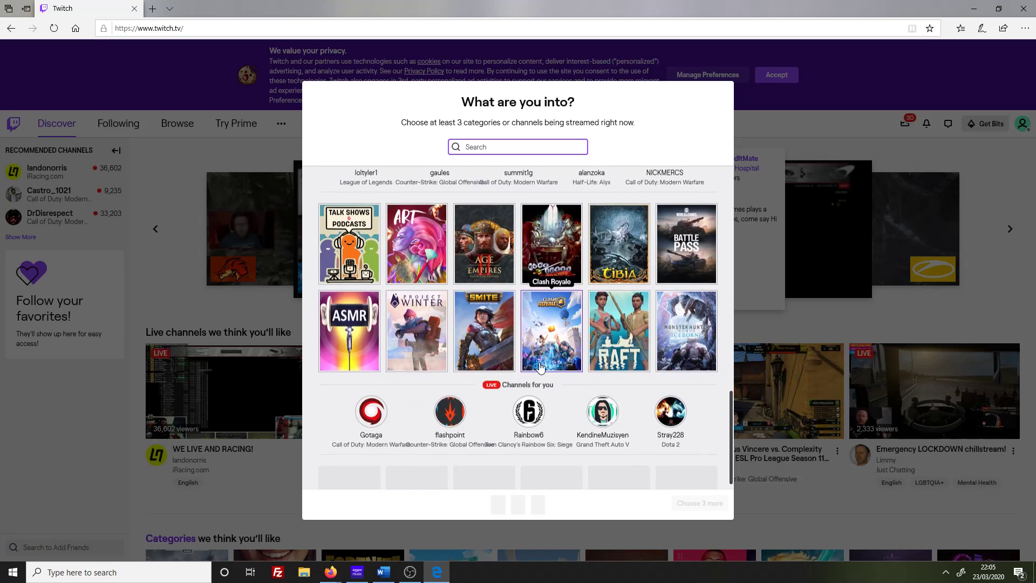
pyautogui.click(492, 323)
pyautogui.click(551, 319)
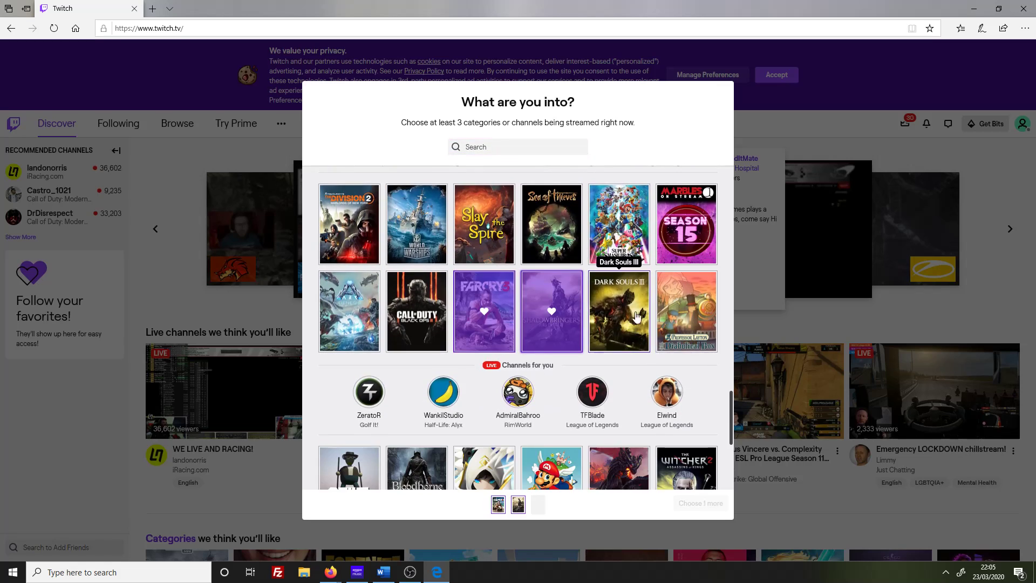
pyautogui.click(619, 318)
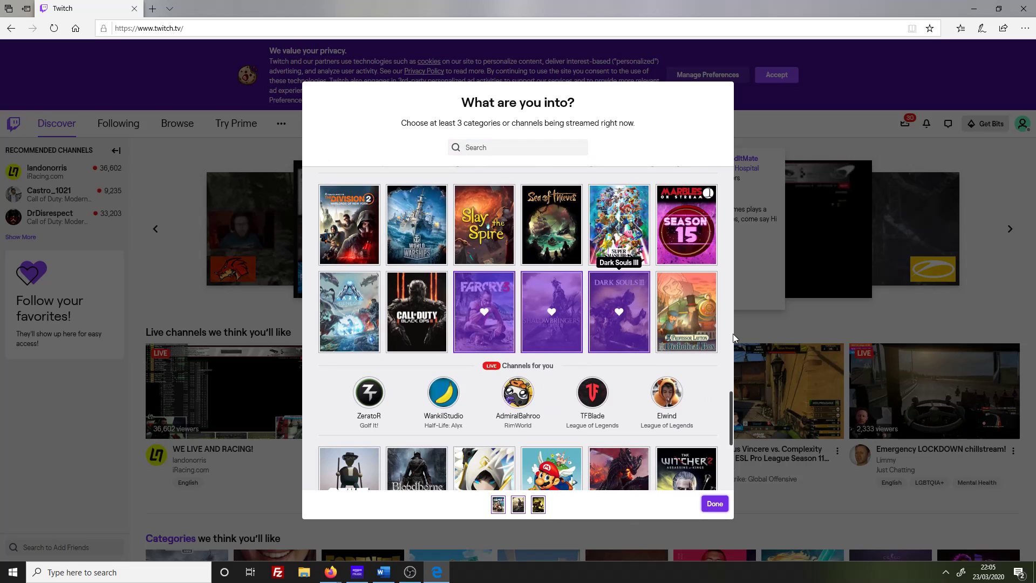
pyautogui.click(718, 505)
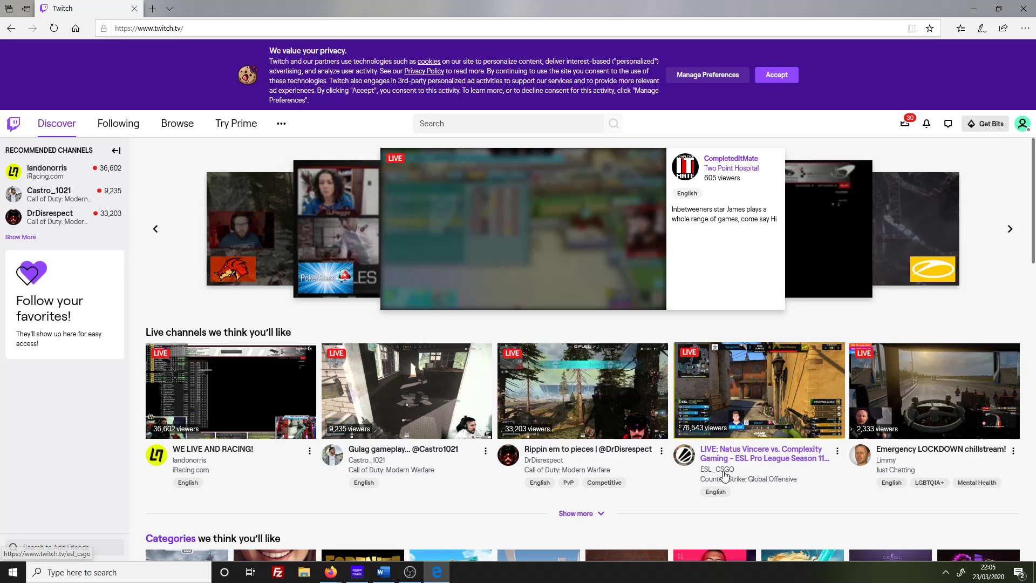
pyautogui.click(1021, 125)
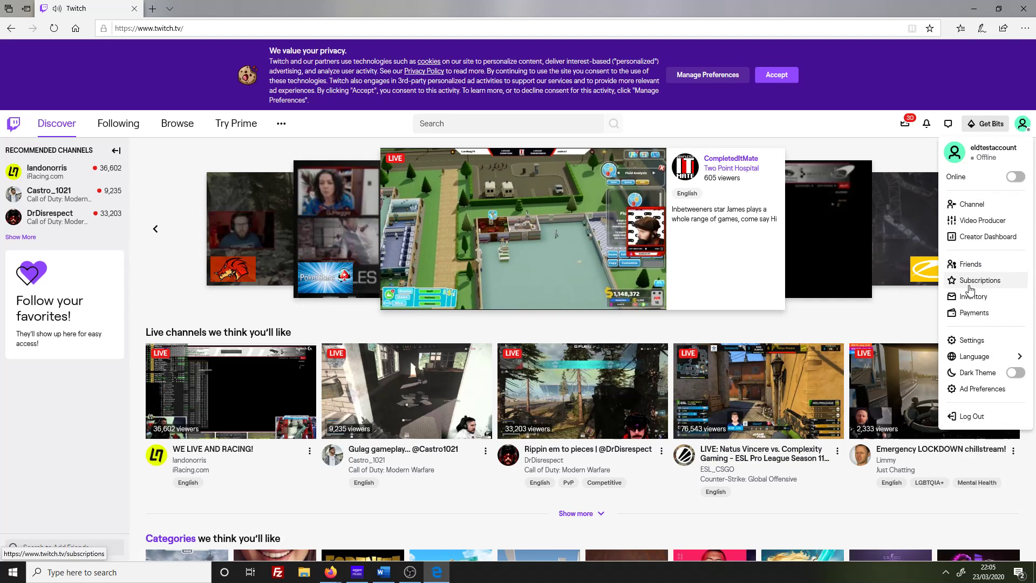
# - In profile Settings, replace the display name with 'Line Dancing Wiltshire', leaving the bio empty
pyautogui.click(970, 340)
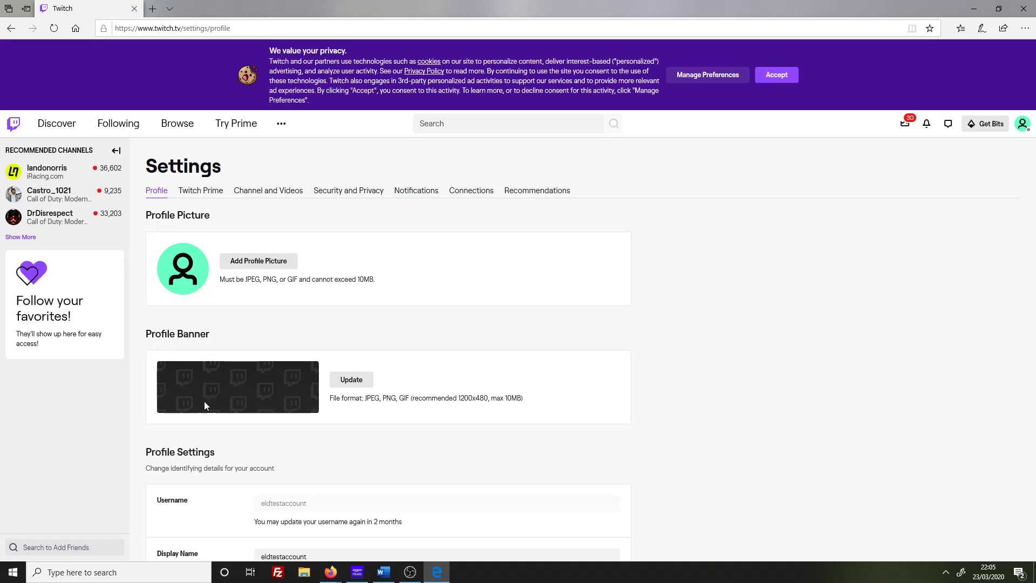
pyautogui.scroll(-4, 501, 308)
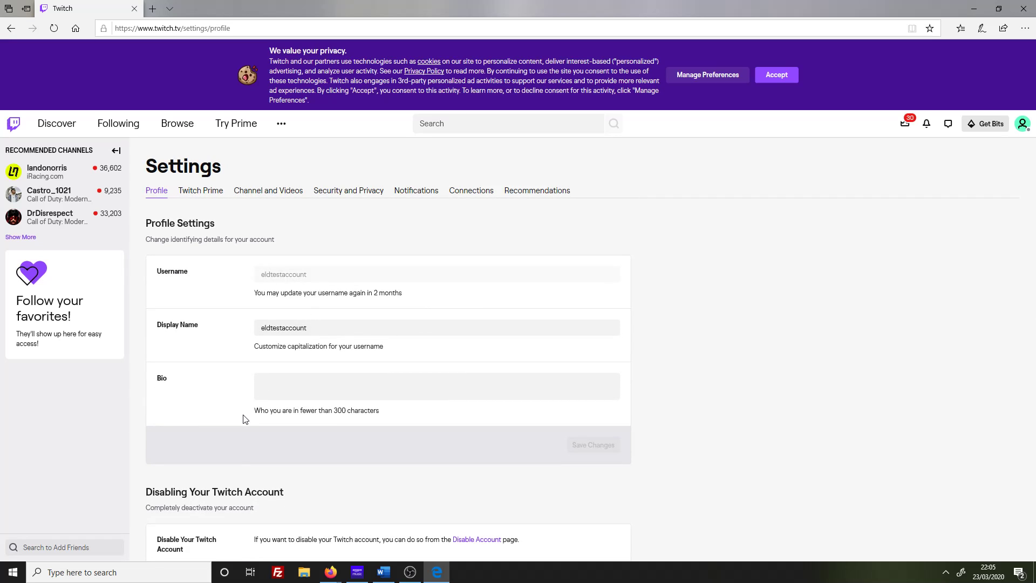
pyautogui.click(289, 386)
pyautogui.moveTo(340, 326); pyautogui.dragTo(298, 281)
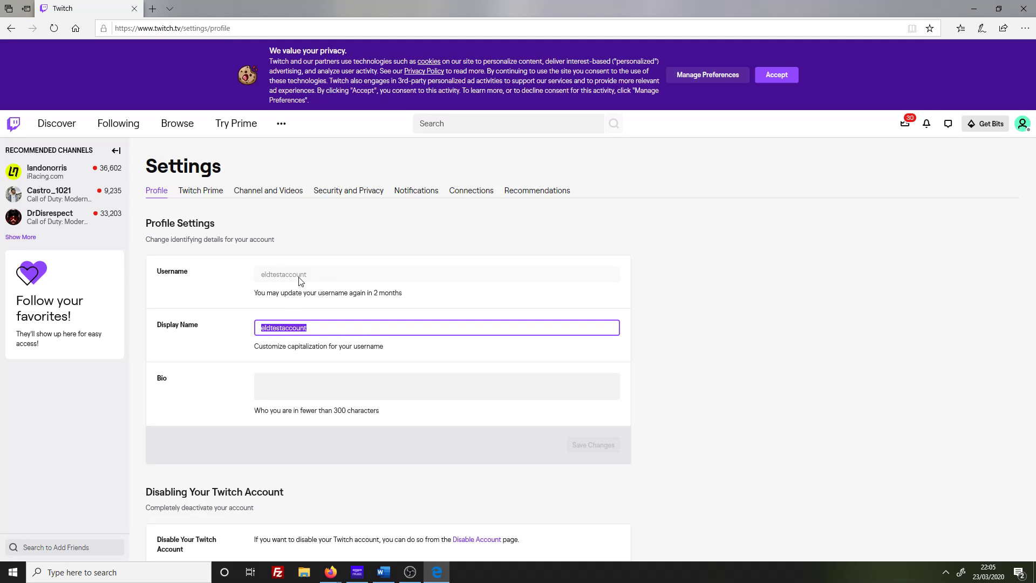
pyautogui.write('Line Dancing Wiltshire')
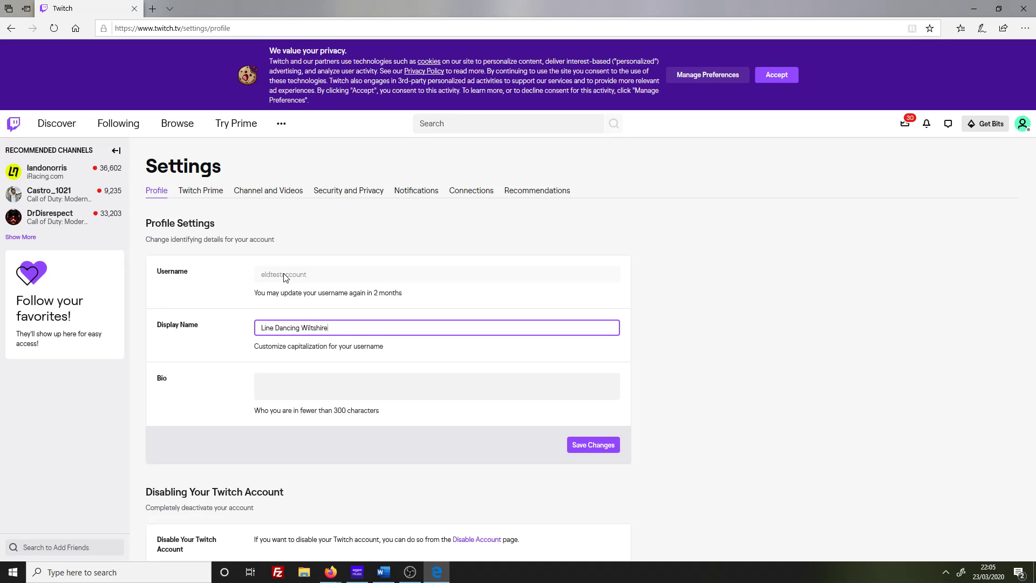
pyautogui.click(310, 377)
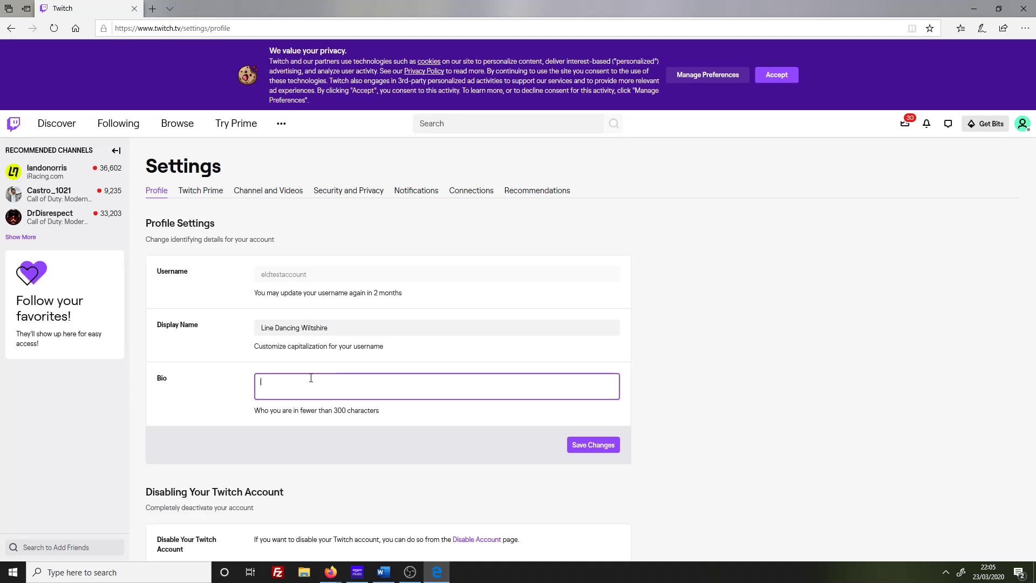
pyautogui.scroll(-1, 289, 383)
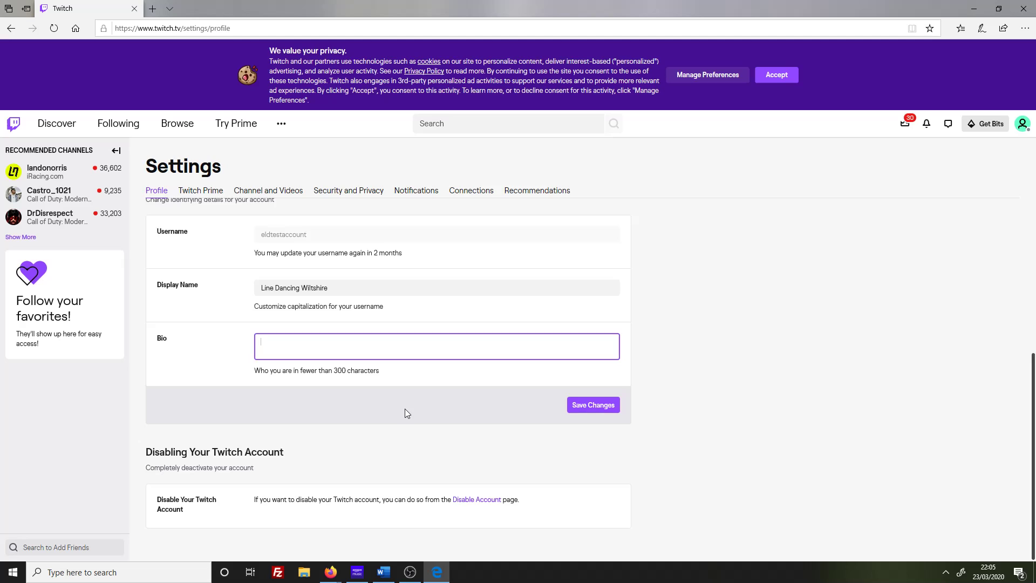
pyautogui.scroll(5, 405, 409)
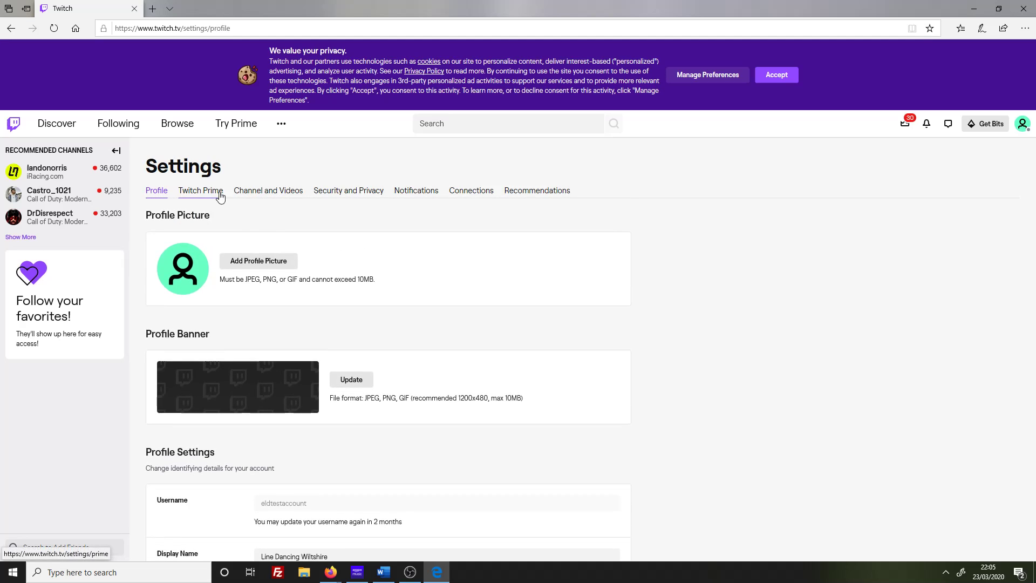
# - Turn on Store past broadcasts in the Channel and Videos settings
pyautogui.click(248, 196)
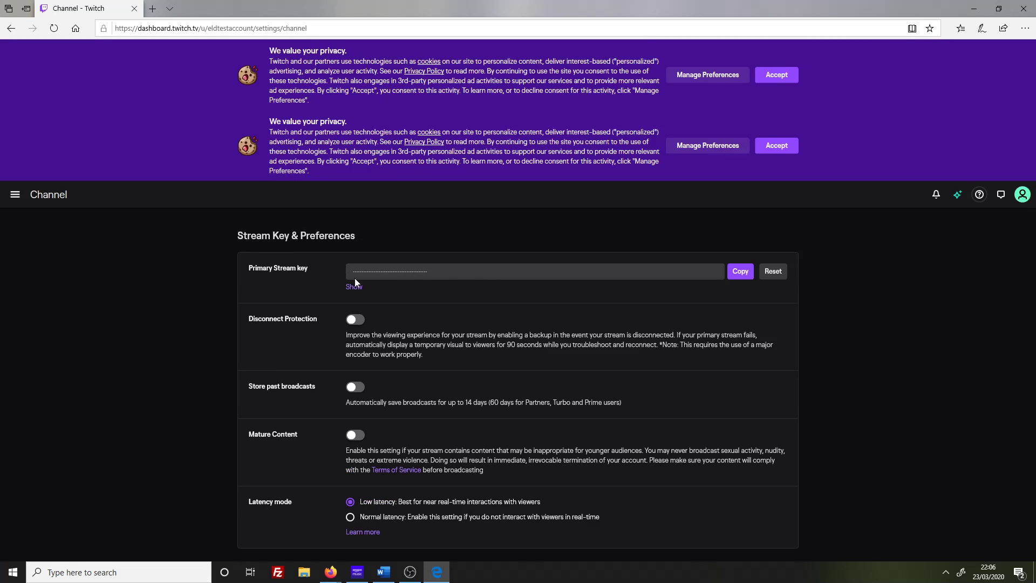
pyautogui.click(410, 275)
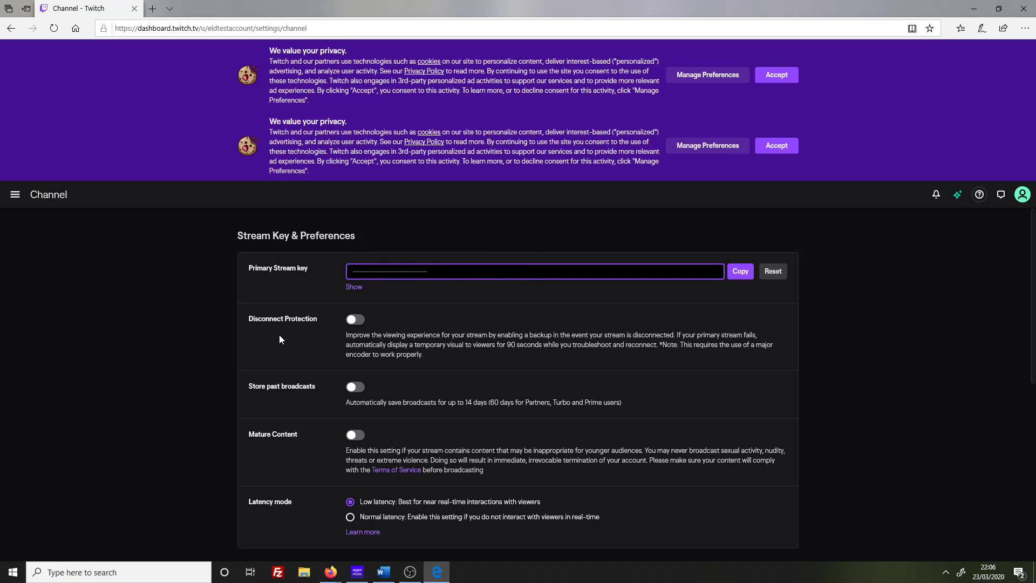
pyautogui.scroll(-3, 351, 356)
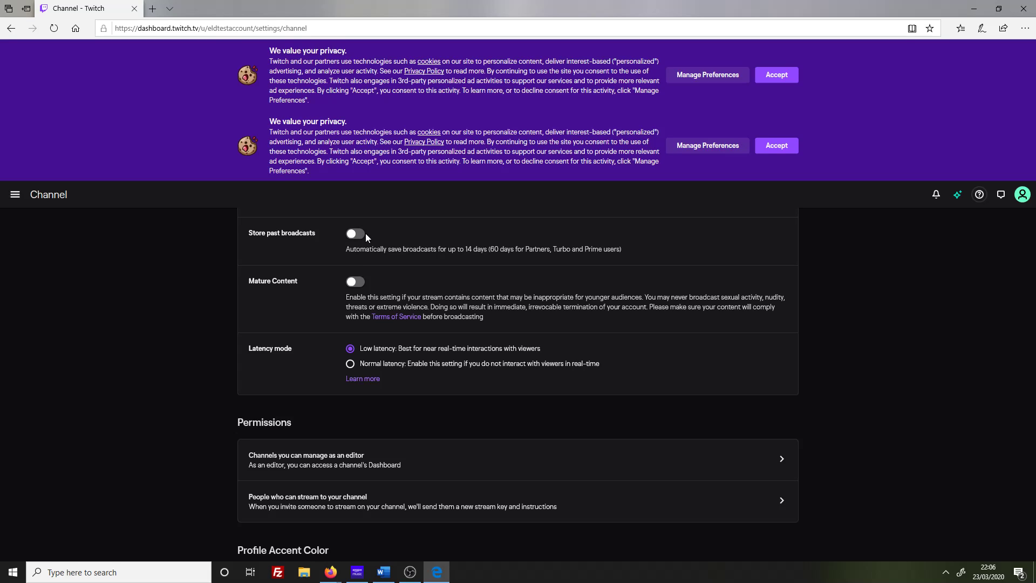
pyautogui.click(365, 233)
# - Scroll through the channel settings and accept the cookie privacy notice
pyautogui.scroll(-3, 323, 345)
pyautogui.scroll(-2, 205, 302)
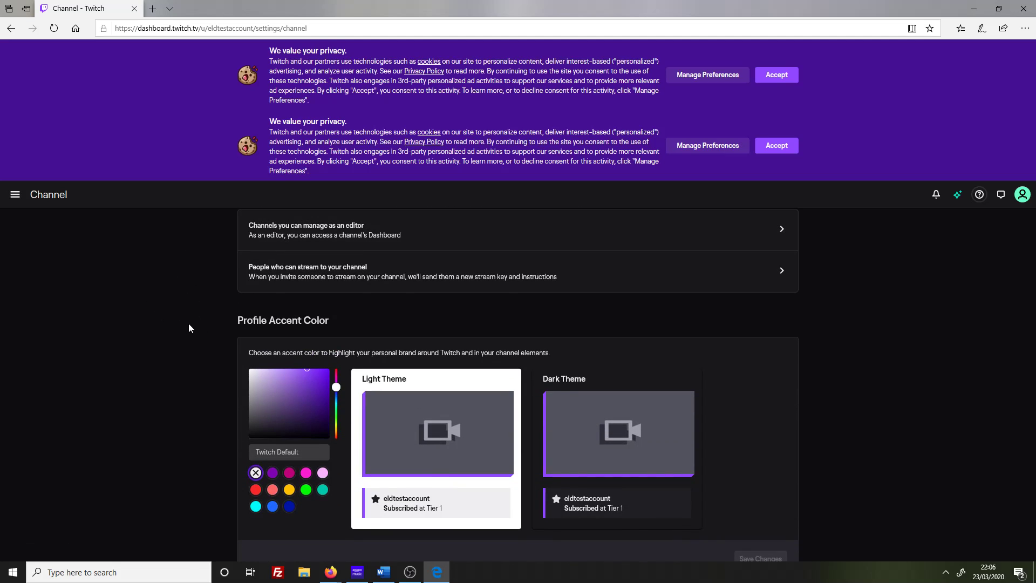
pyautogui.scroll(-3, 200, 324)
pyautogui.scroll(-4, 464, 376)
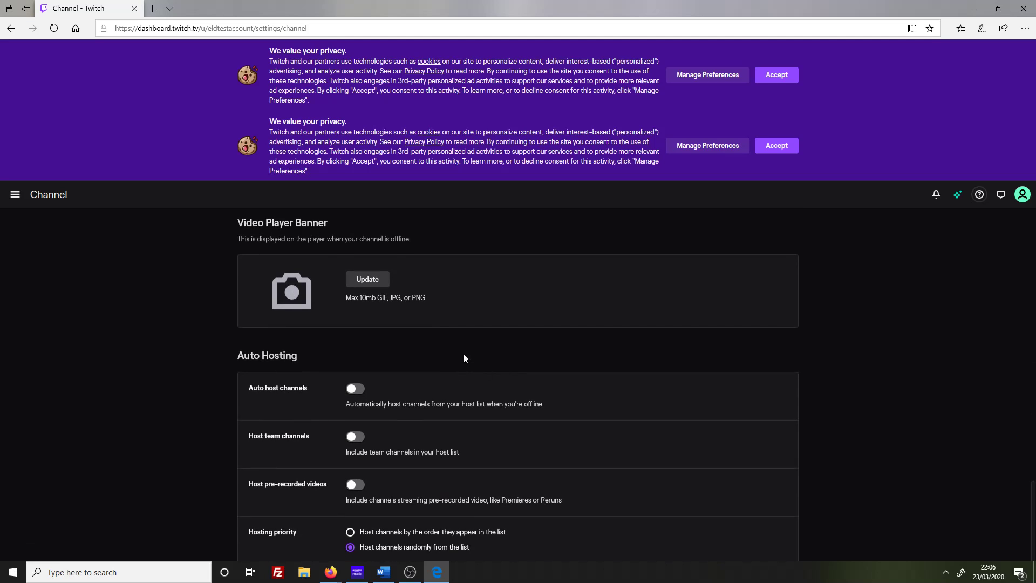
pyautogui.scroll(-2, 213, 342)
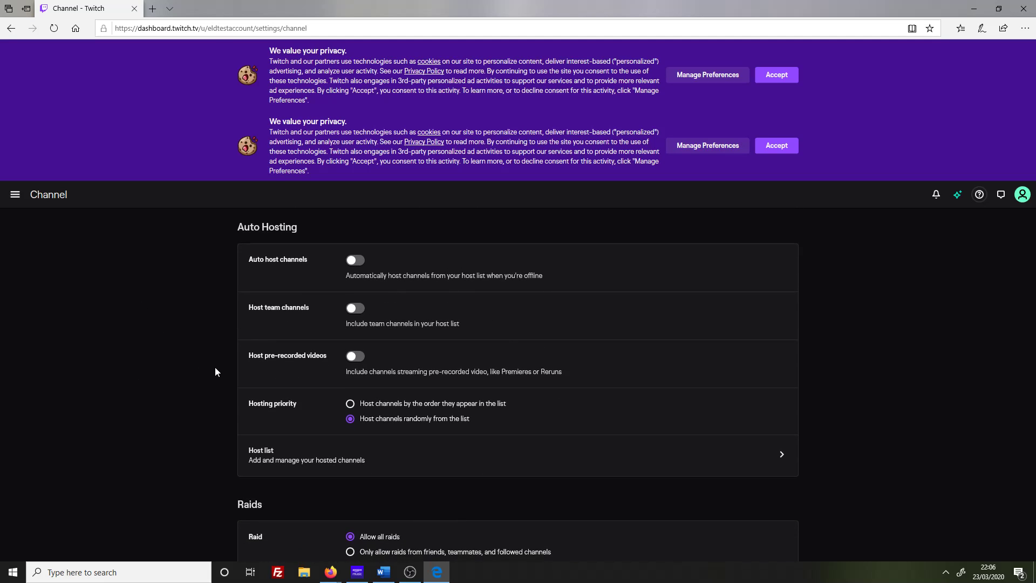
pyautogui.scroll(8, 337, 397)
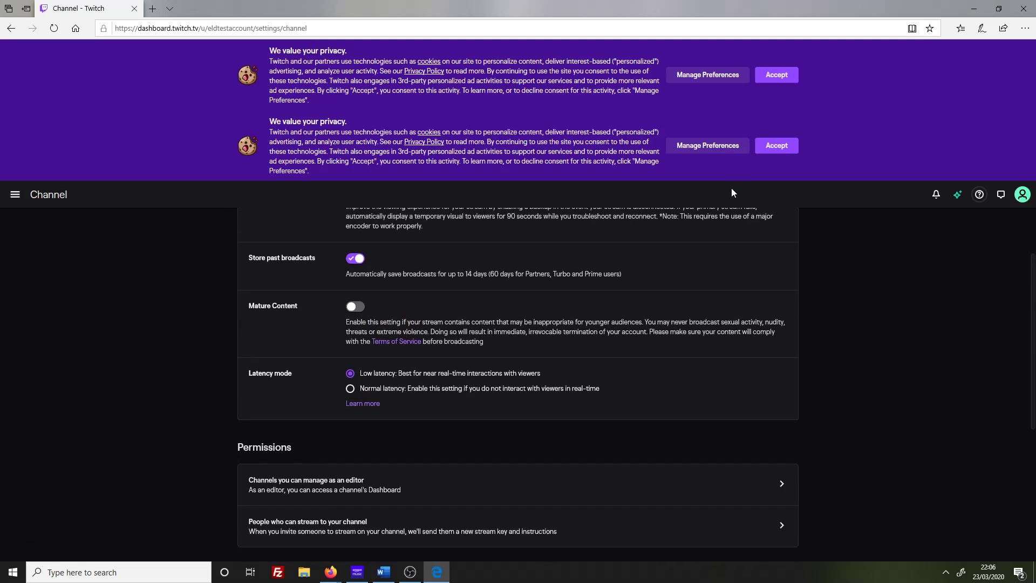
pyautogui.click(782, 150)
pyautogui.scroll(2, 857, 211)
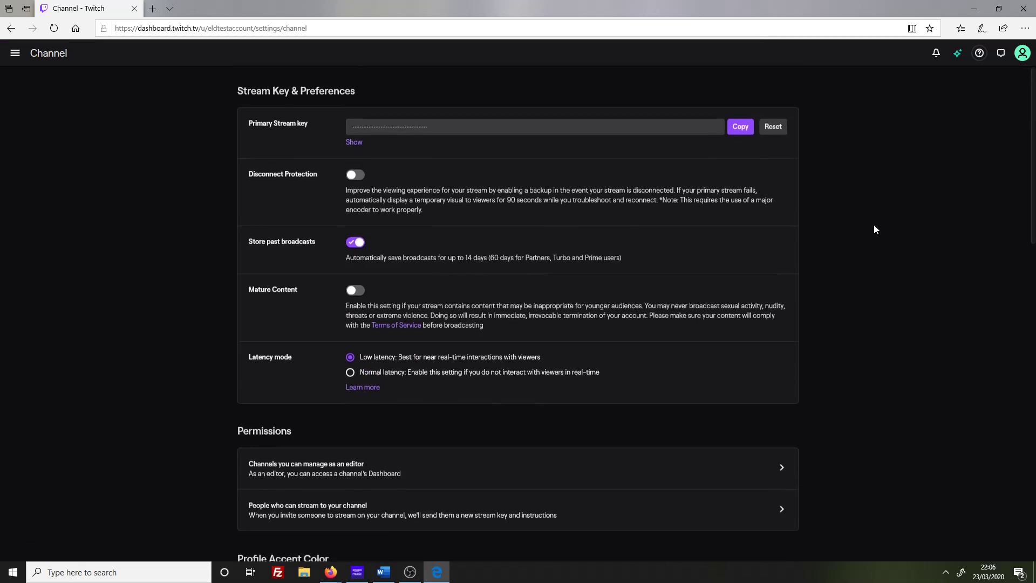
# - Open the channel page from the account menu and view its empty Videos tab
pyautogui.click(1022, 53)
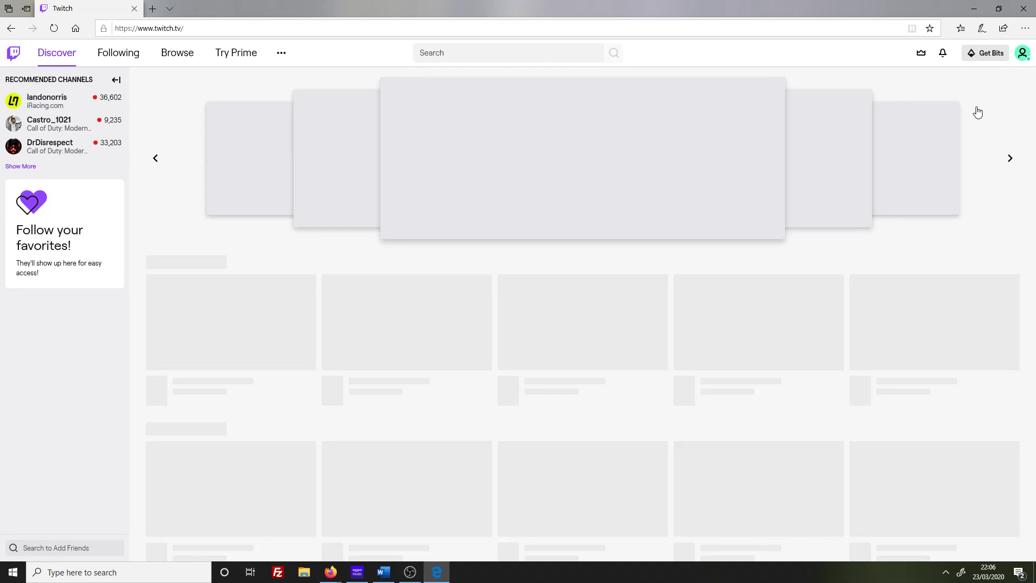
pyautogui.click(1022, 54)
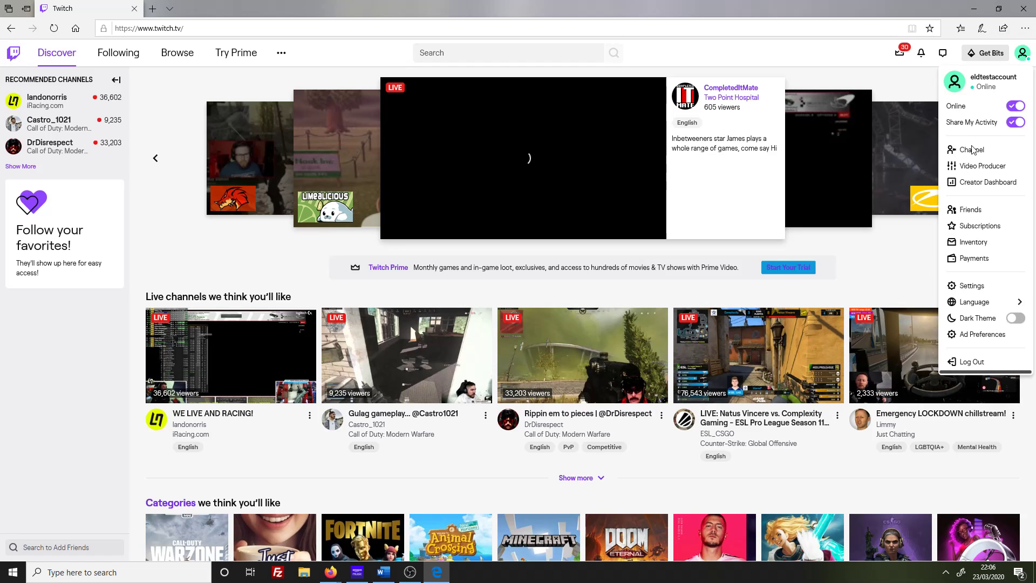
pyautogui.click(971, 149)
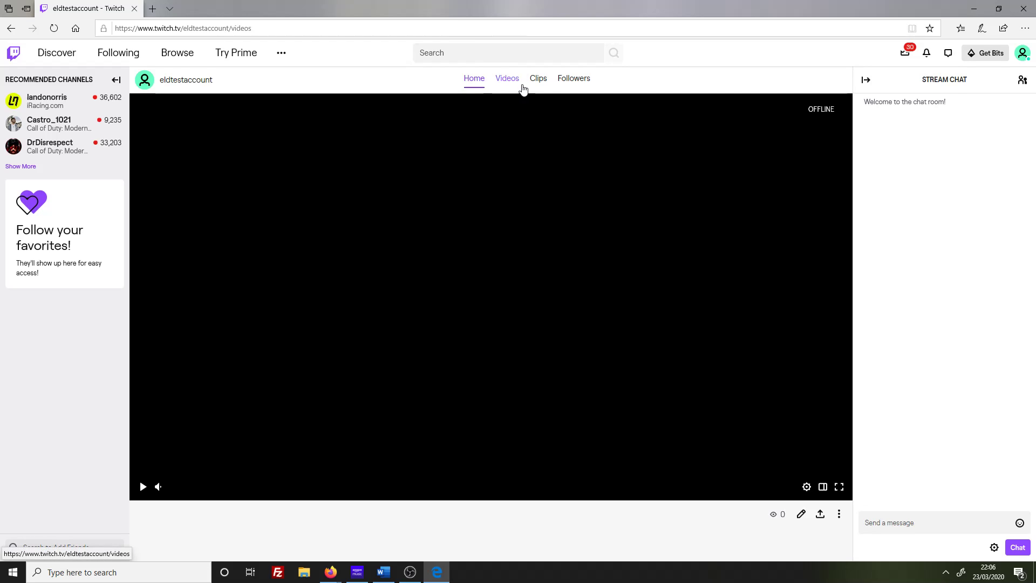
pyautogui.click(521, 88)
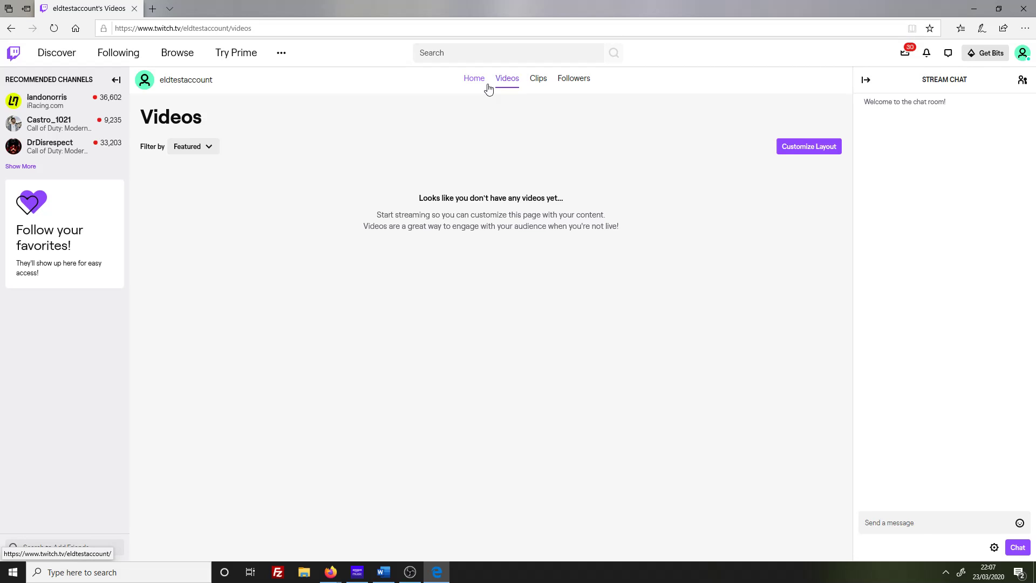
# - Reopen the dashboard's stream settings and copy the Primary Stream key
pyautogui.click(1023, 52)
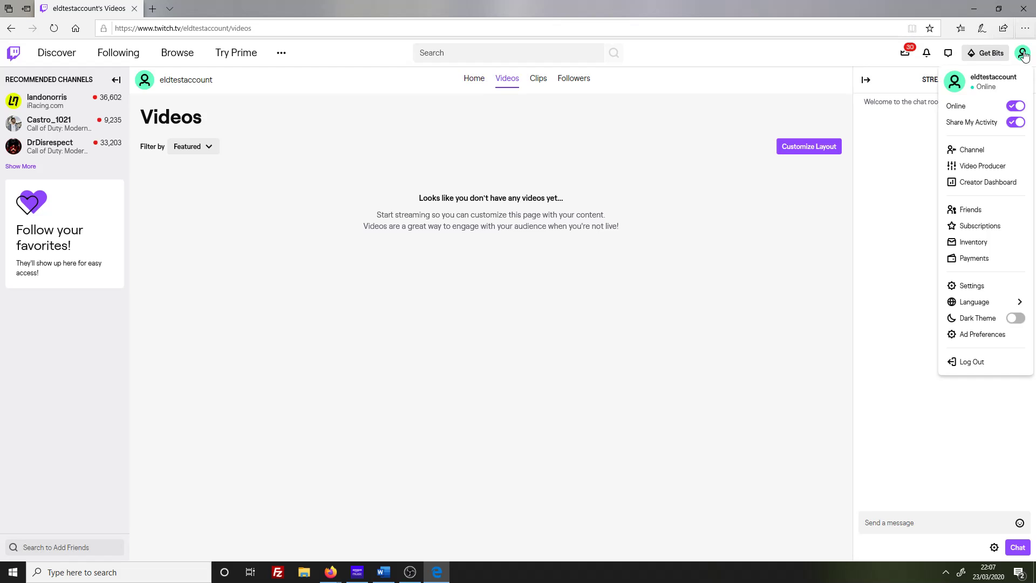
pyautogui.click(966, 285)
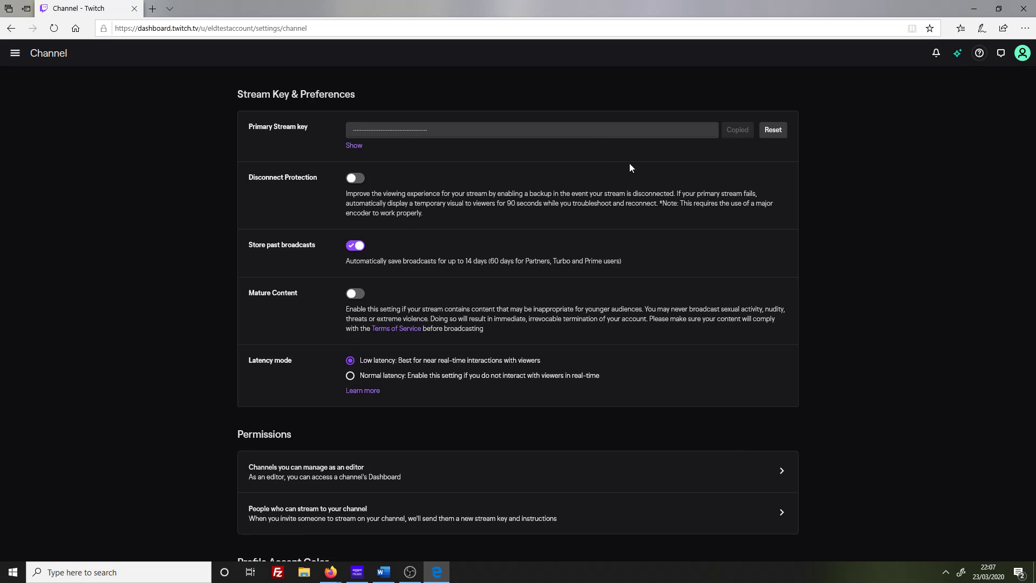
pyautogui.click(406, 128)
pyautogui.doubleClick(404, 131)
pyautogui.click(480, 157)
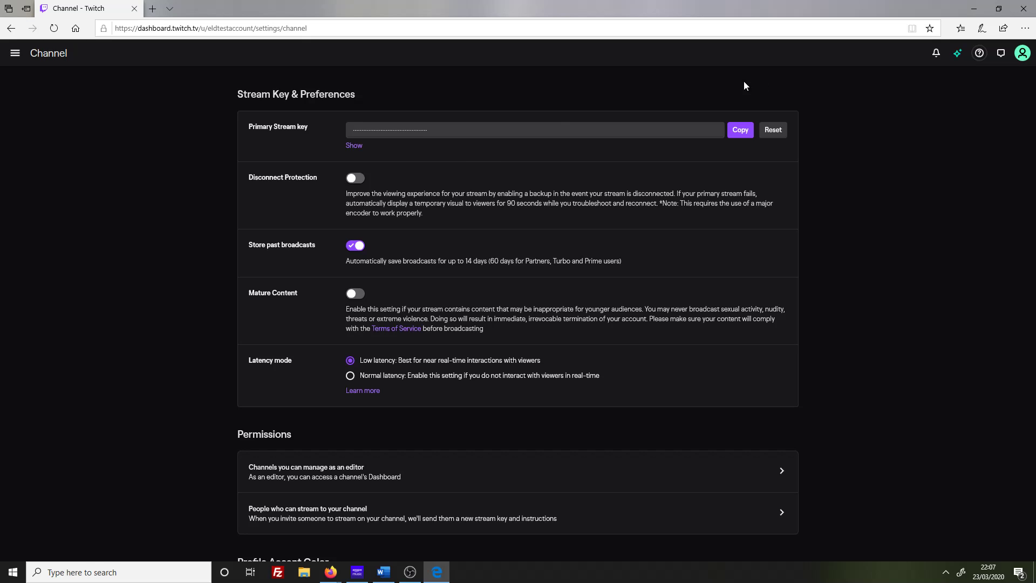
pyautogui.click(1022, 52)
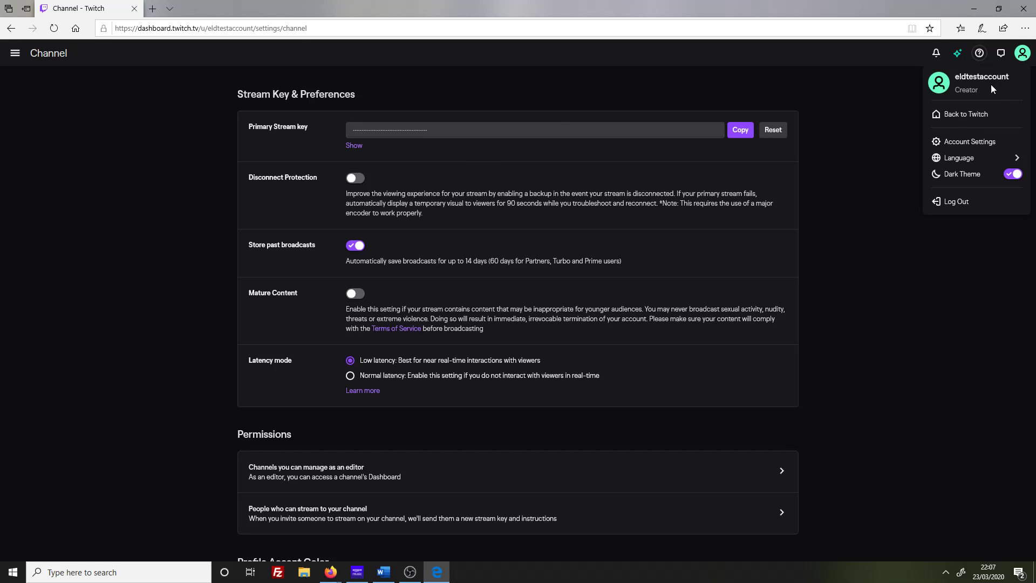
# - View the empty Video Producer page on the dashboard, then return to the Twitch home page
pyautogui.click(960, 114)
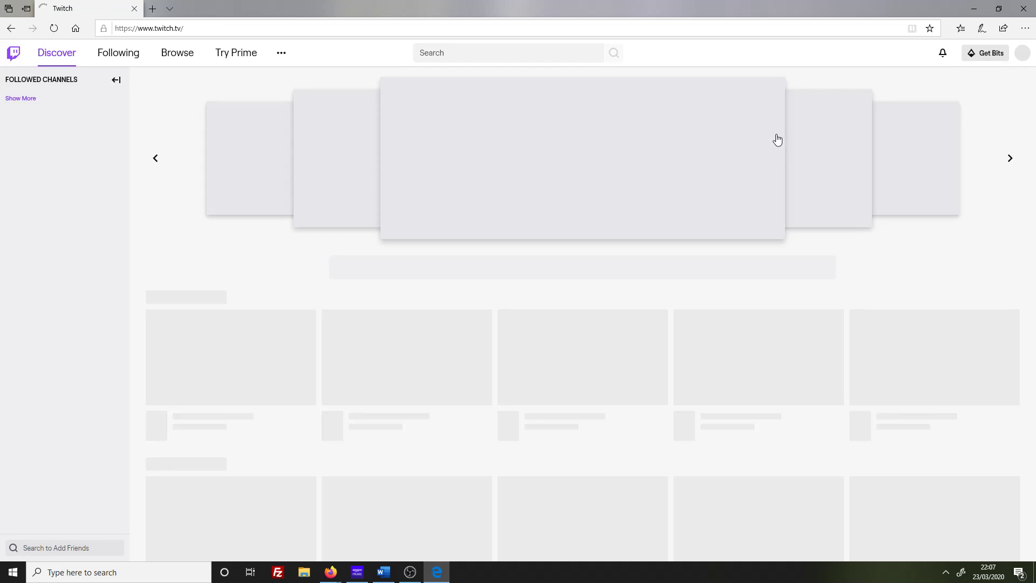
pyautogui.click(1022, 54)
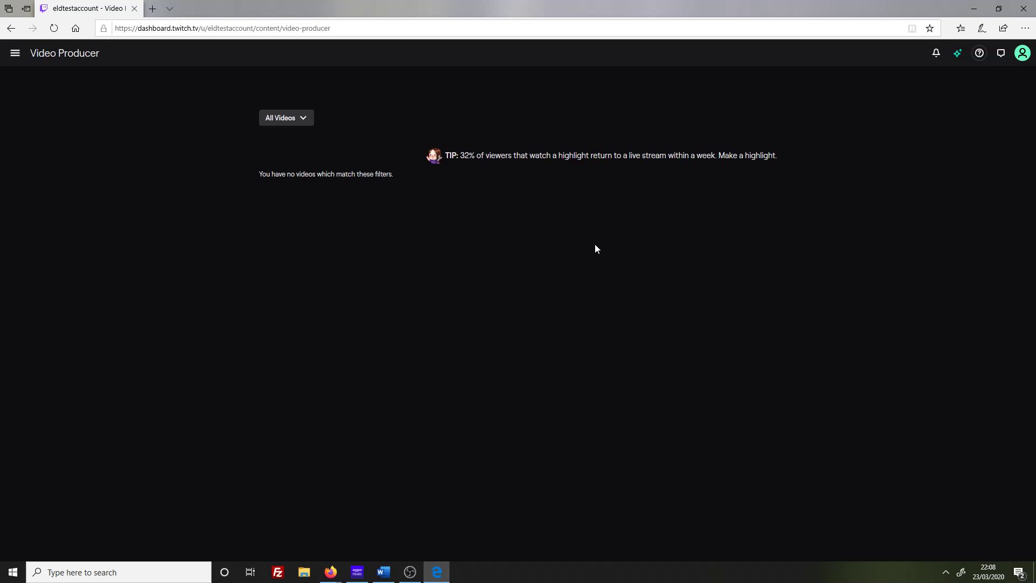
pyautogui.click(1022, 53)
pyautogui.click(24, 55)
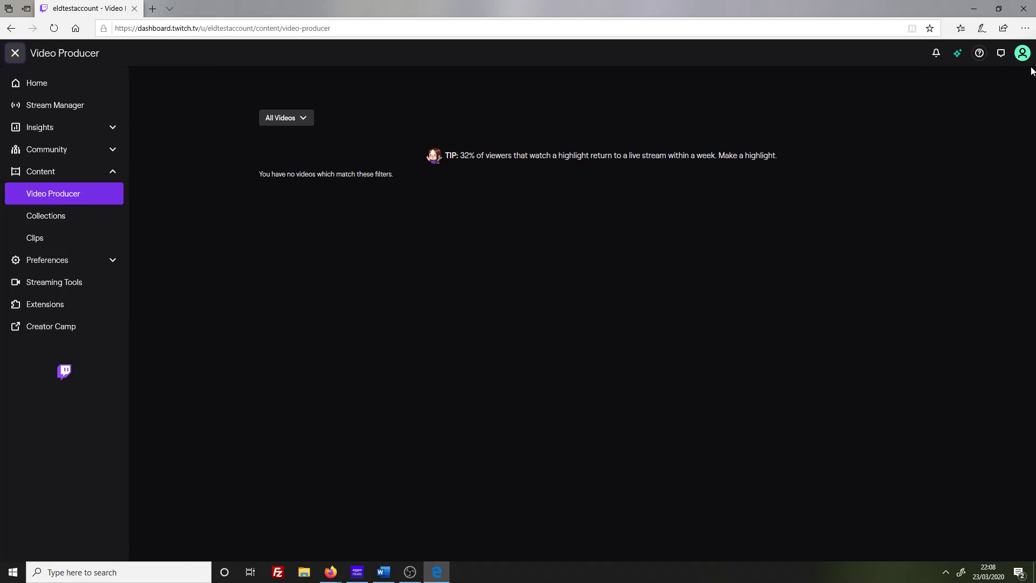
pyautogui.click(1020, 54)
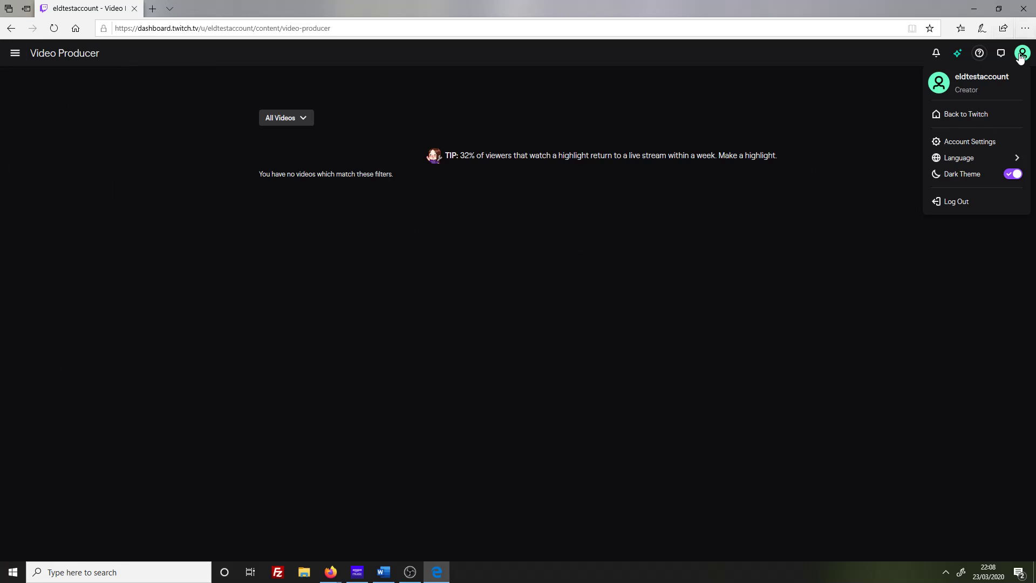
pyautogui.click(971, 115)
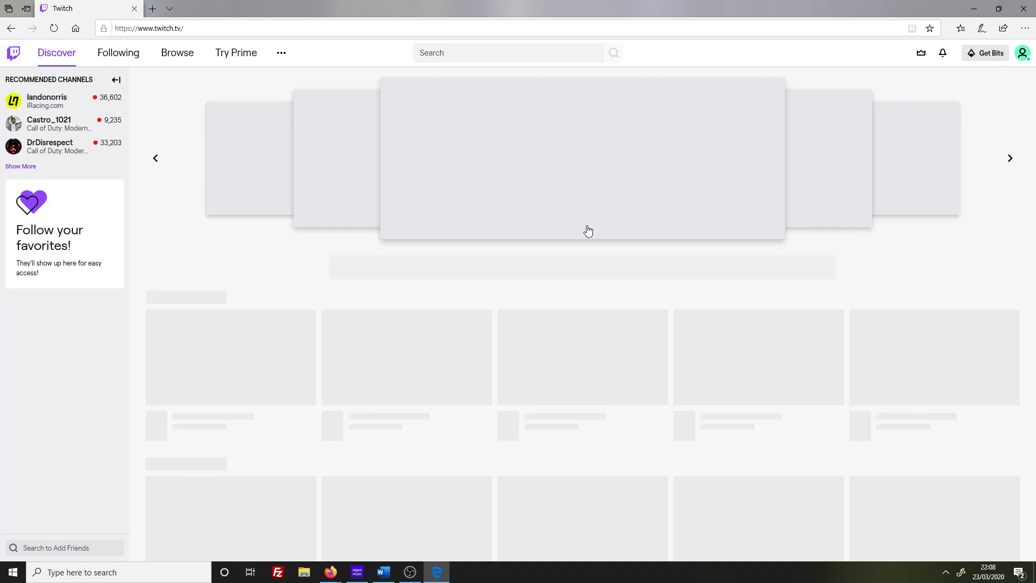